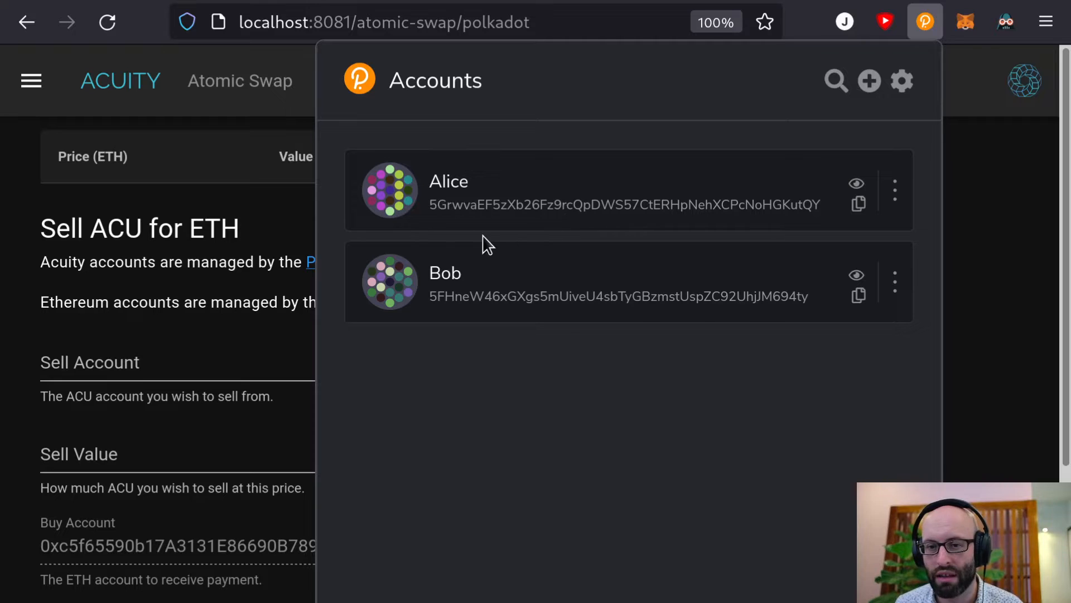
Close the Polkadot account list and choose Alice as the sell account
click(204, 301)
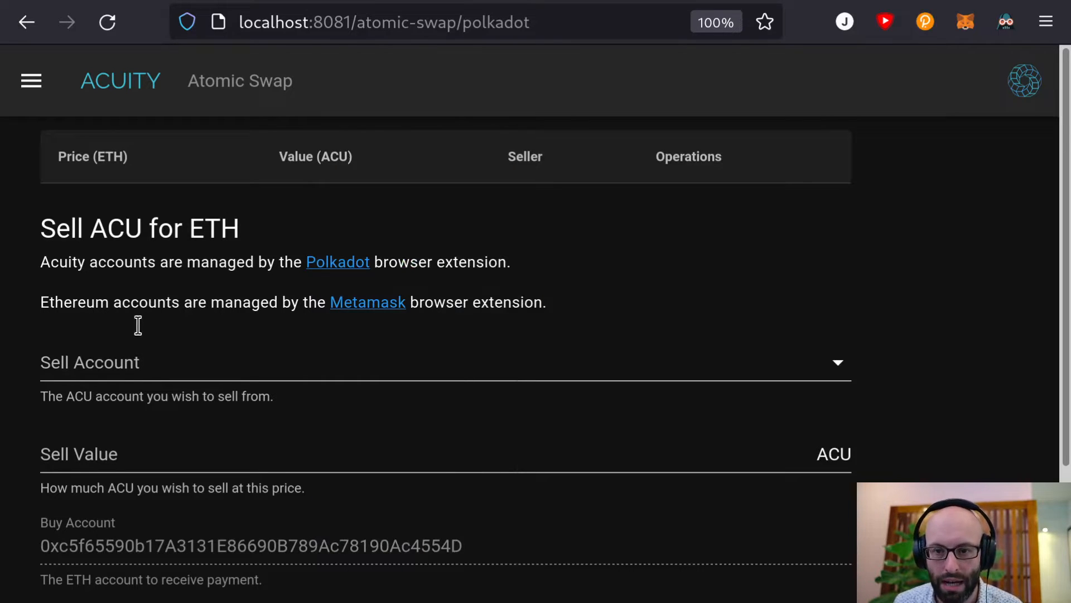
click(119, 375)
scroll(165, 268, down, 3)
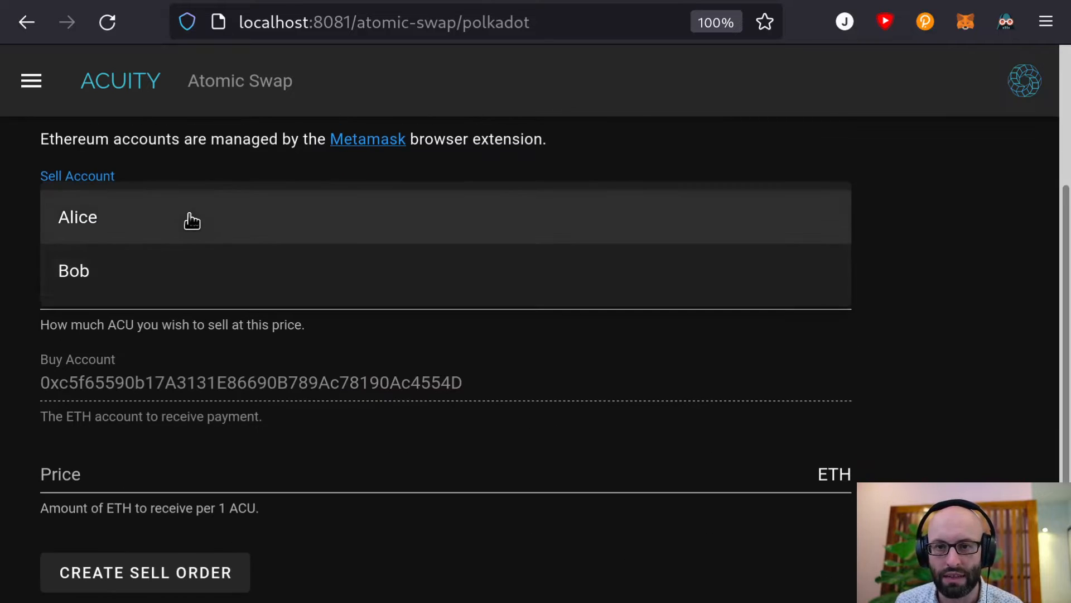
scroll(187, 220, up, 2)
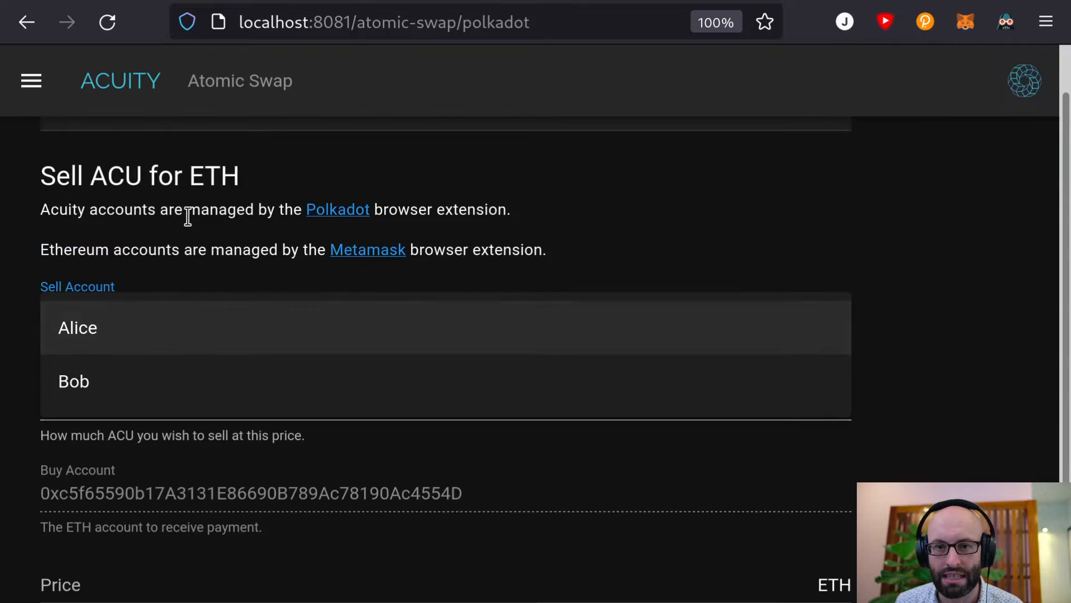
click(138, 336)
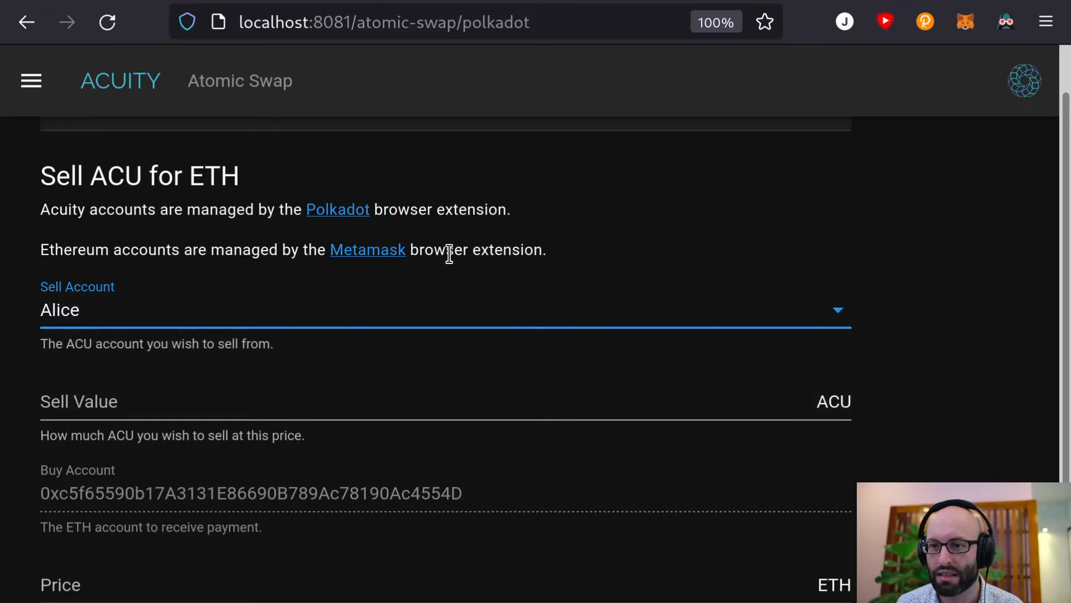
click(922, 20)
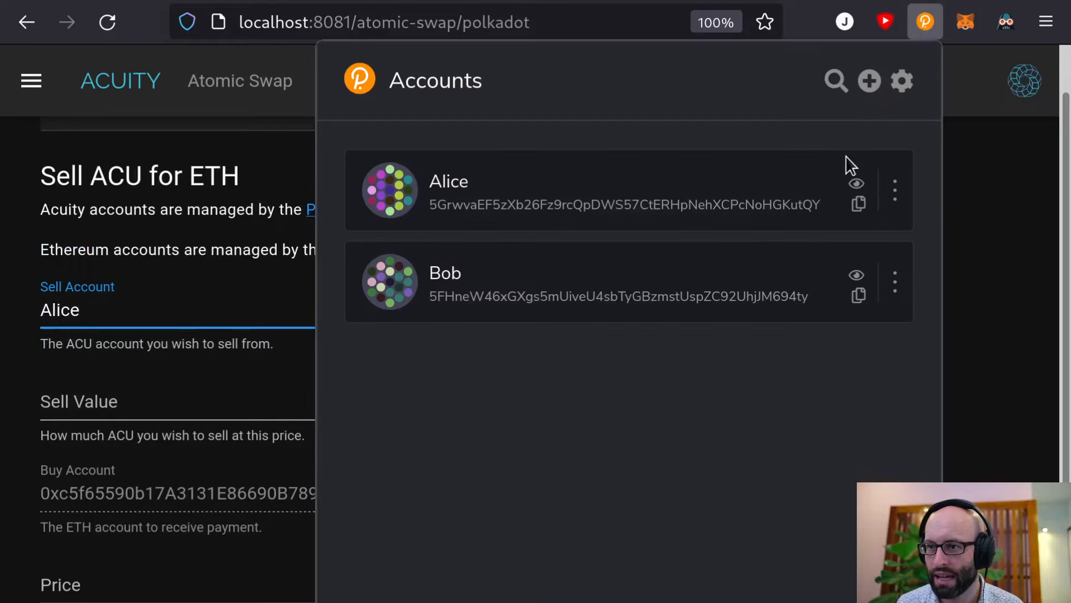
click(857, 183)
click(88, 202)
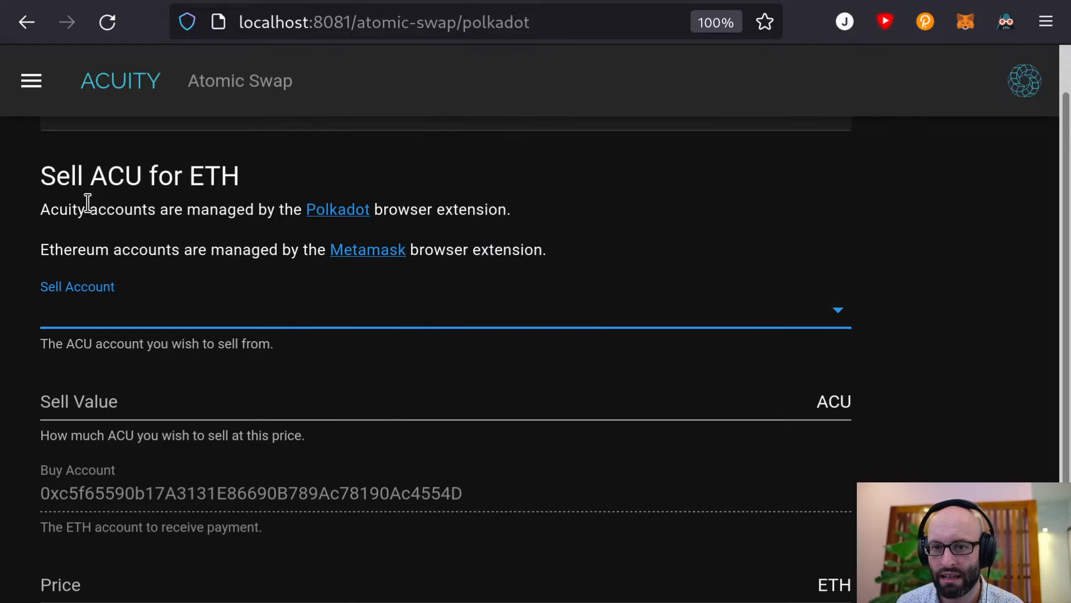
click(147, 316)
click(133, 325)
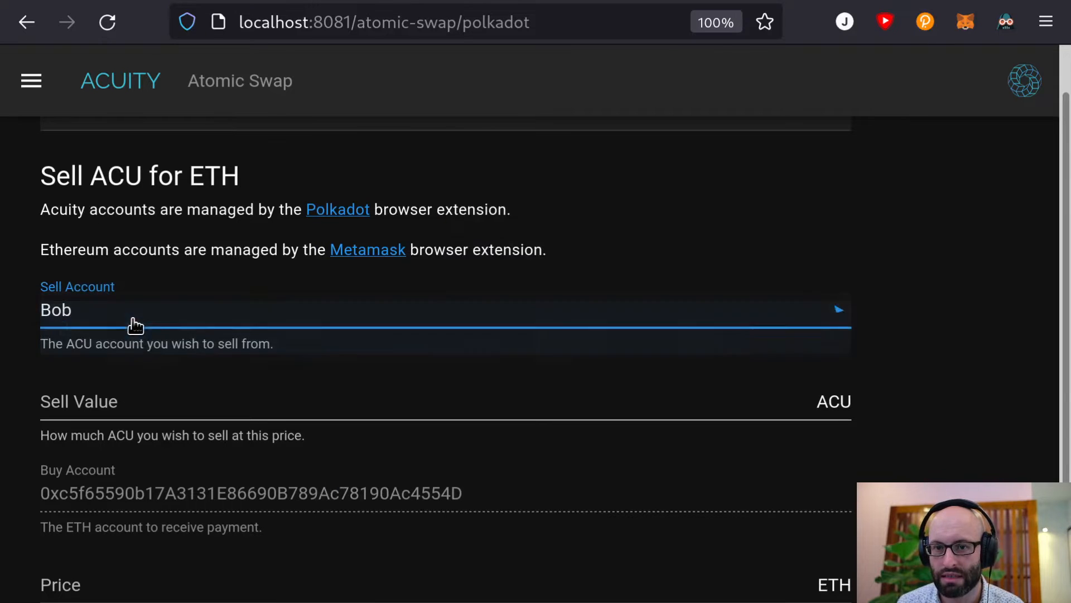
Toggle Bob's and Alice's visibility in polkadot{.js}, then set the sell account back to Alice
click(915, 22)
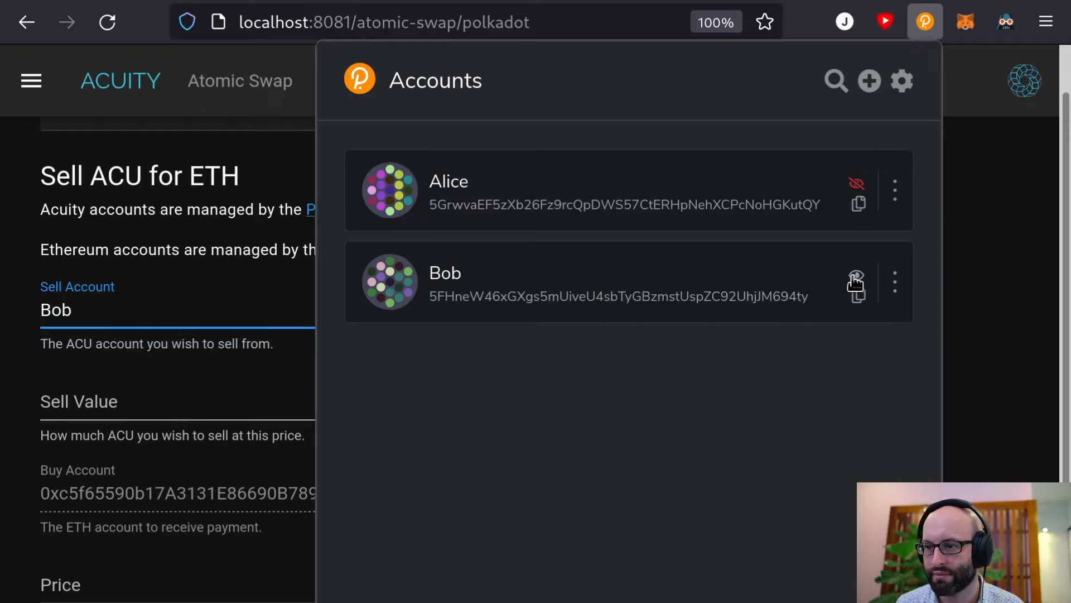
click(855, 278)
click(857, 184)
click(857, 275)
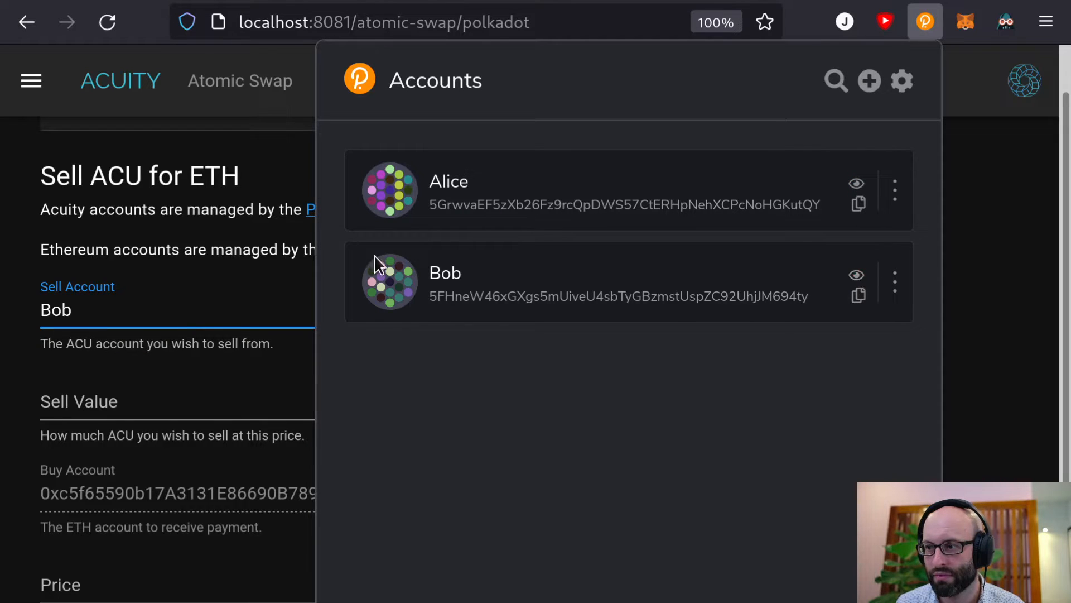
click(184, 255)
click(60, 310)
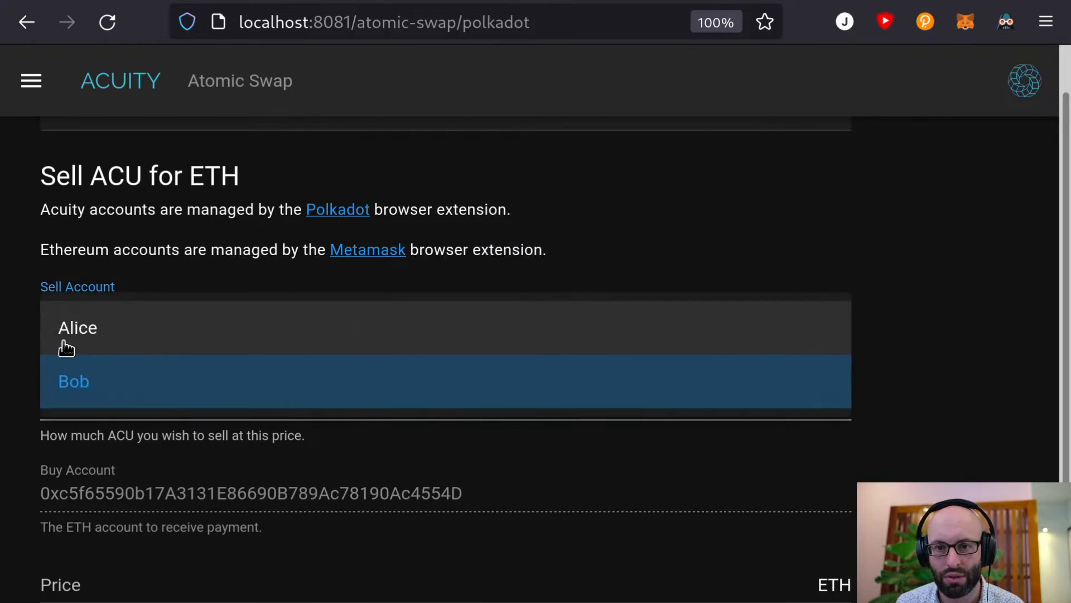
click(82, 332)
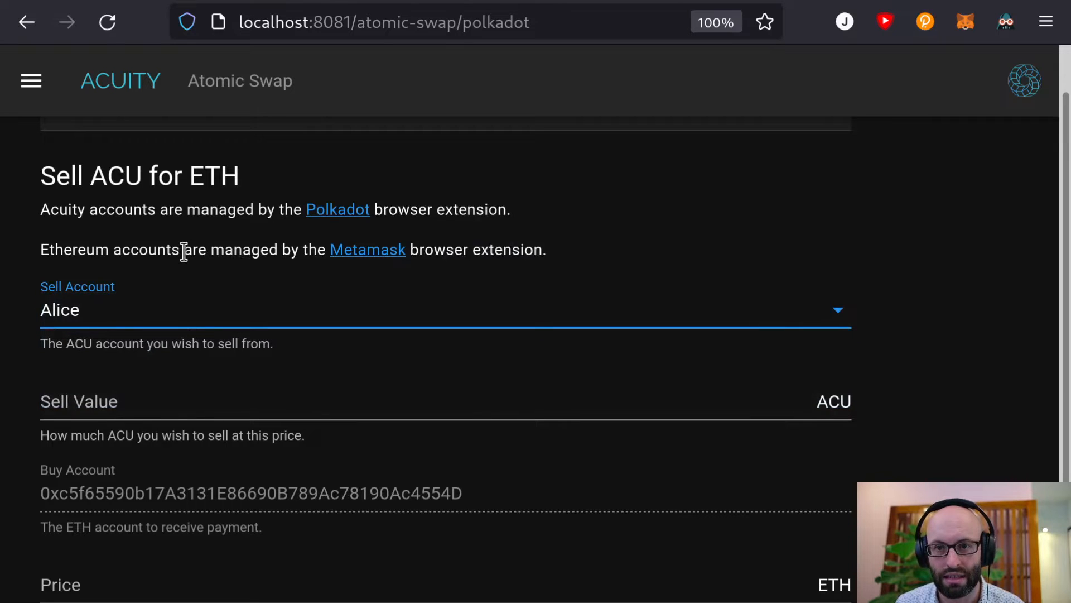
scroll(179, 296, down, 2)
Enter 50 as the ACU Sell Value
click(195, 290)
scroll(197, 290, up, 2)
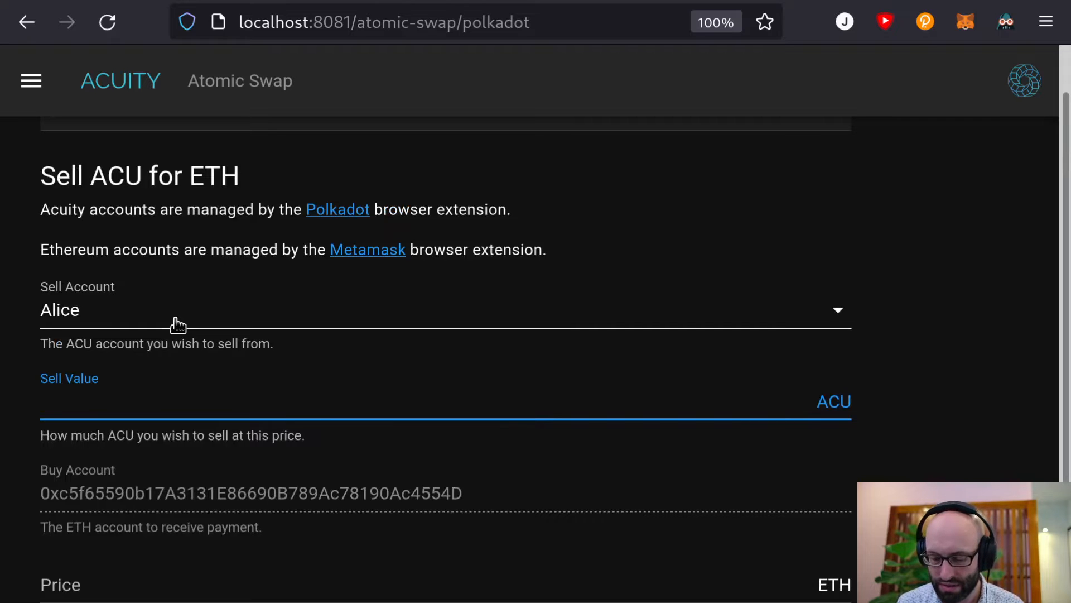
text(50)
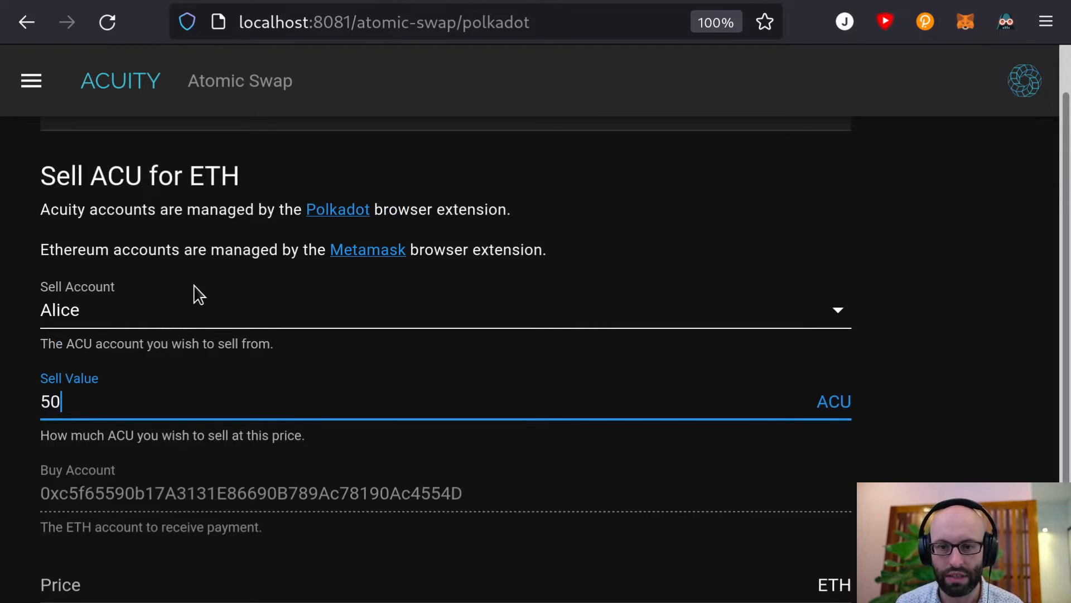
scroll(194, 294, down, 2)
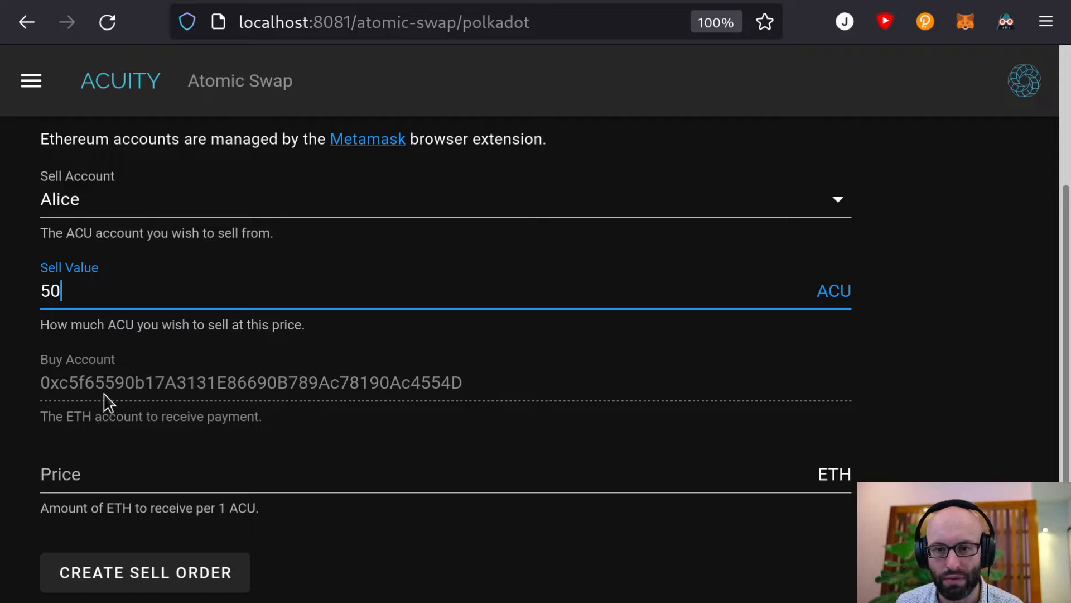
click(262, 385)
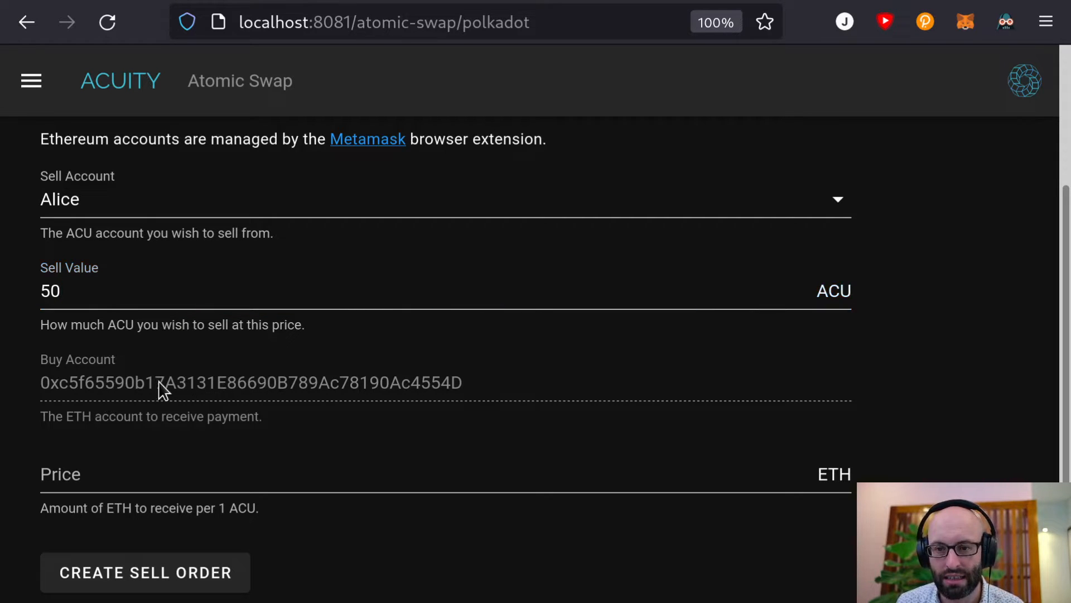
click(968, 23)
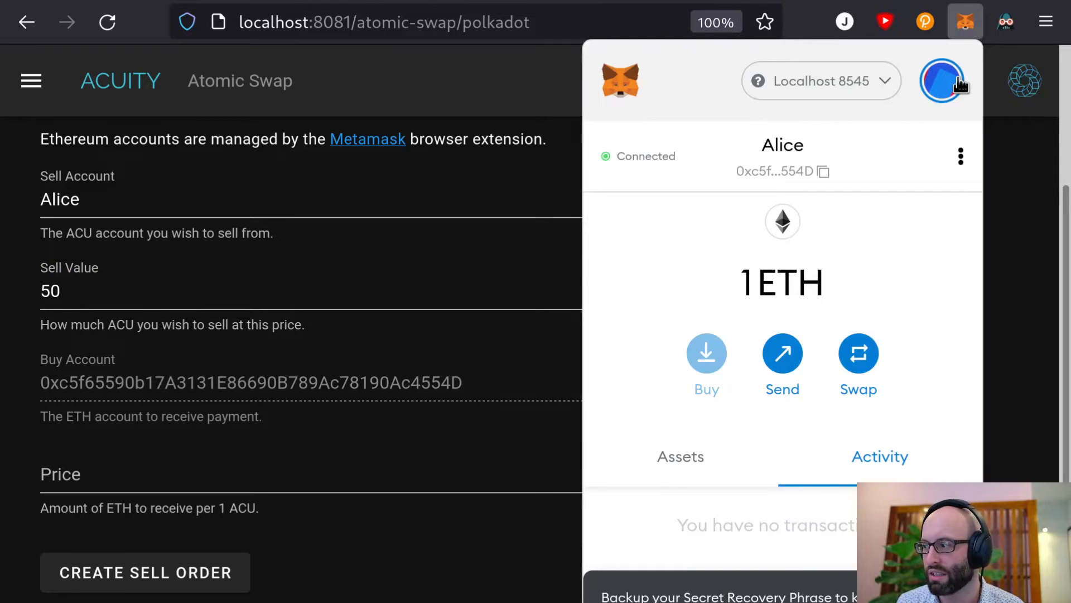
click(959, 83)
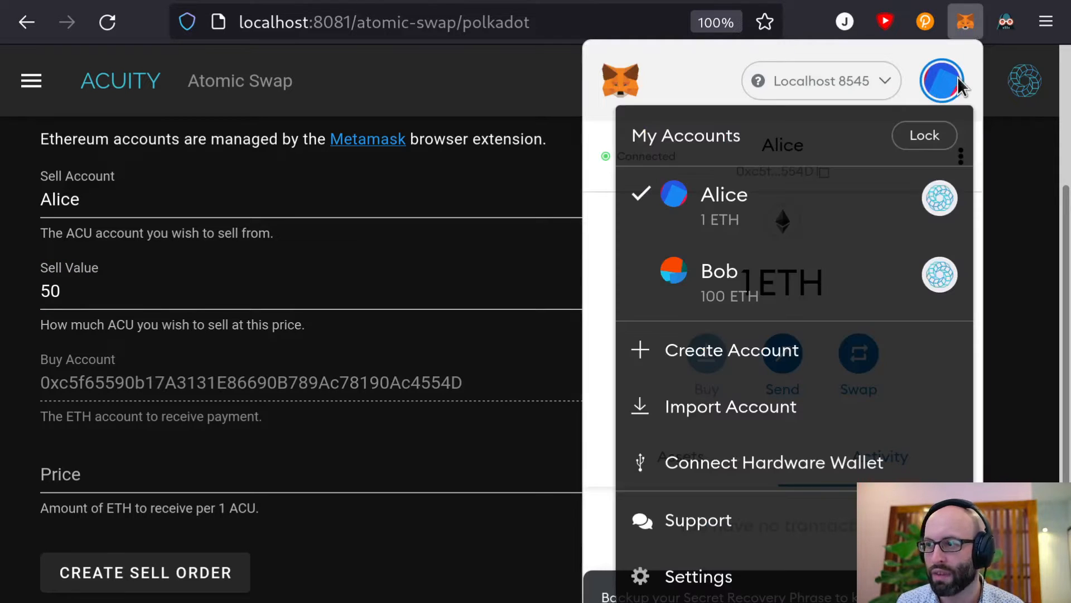
click(812, 282)
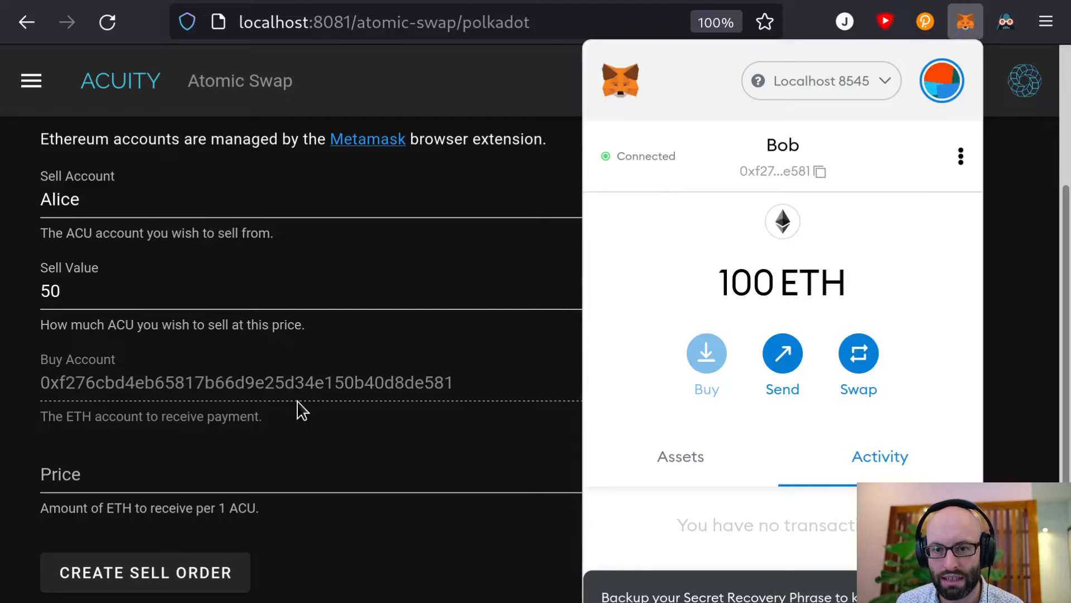
click(944, 81)
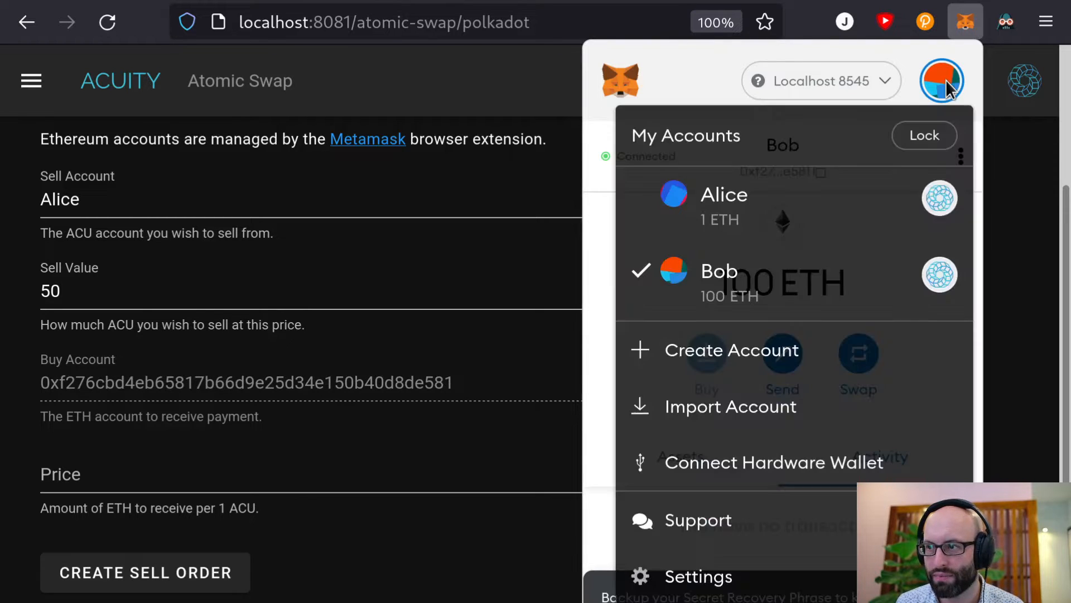
click(796, 218)
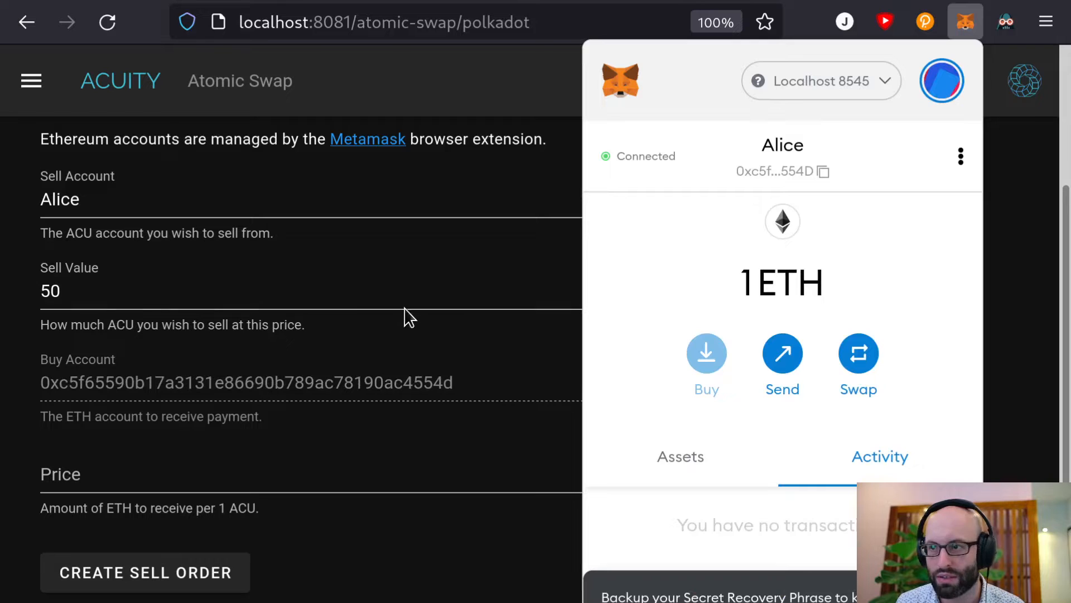
click(12, 388)
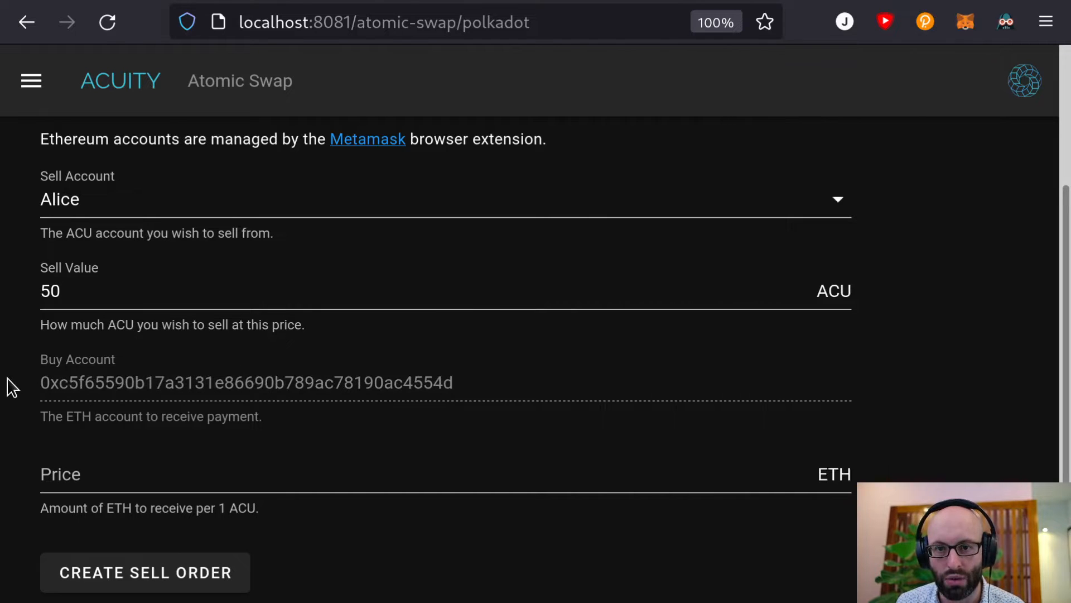
Price the sell order at 0.008 ETH per ACU and submit it
scroll(12, 387, up, 3)
scroll(100, 314, down, 3)
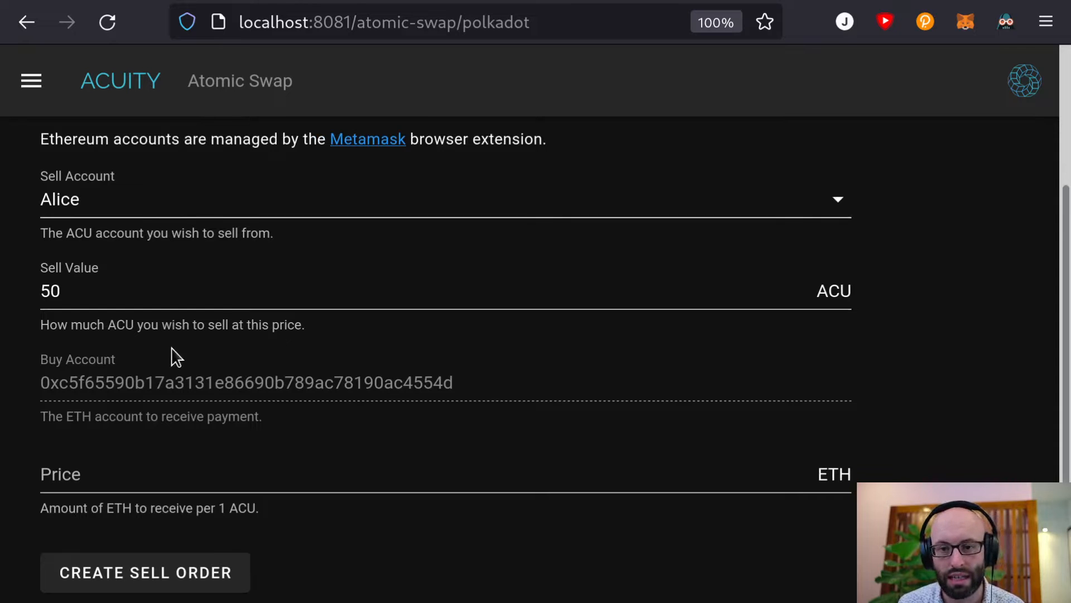
click(151, 481)
text(0.)
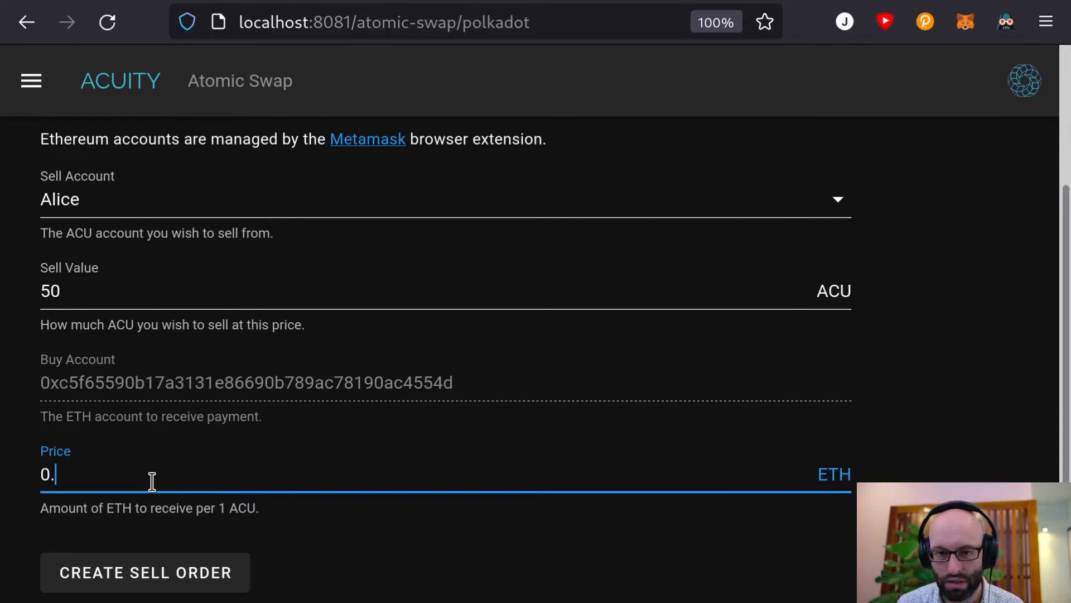
text(00)
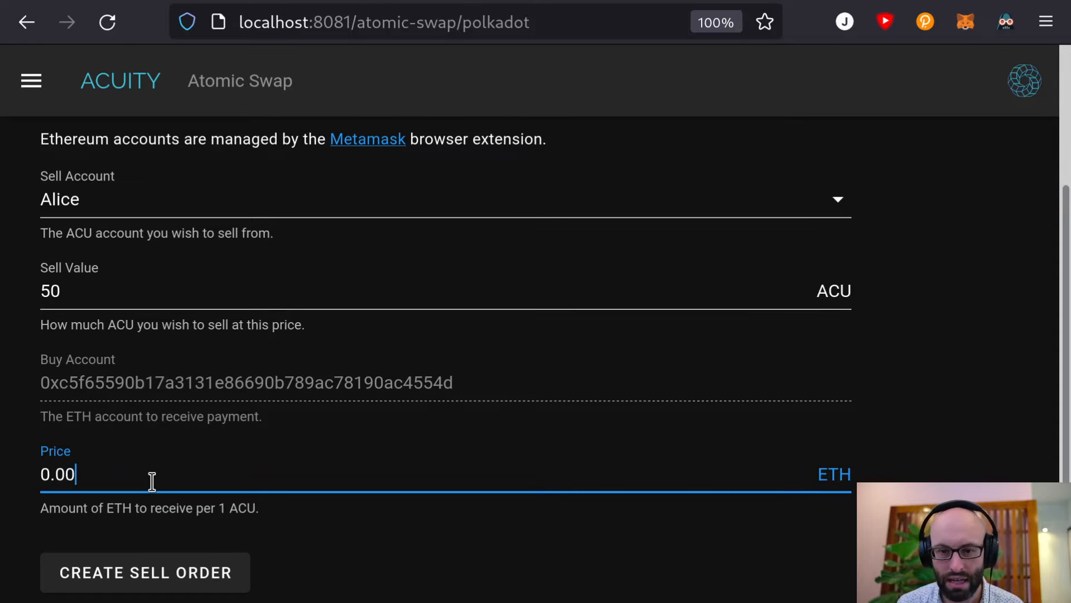
text(8)
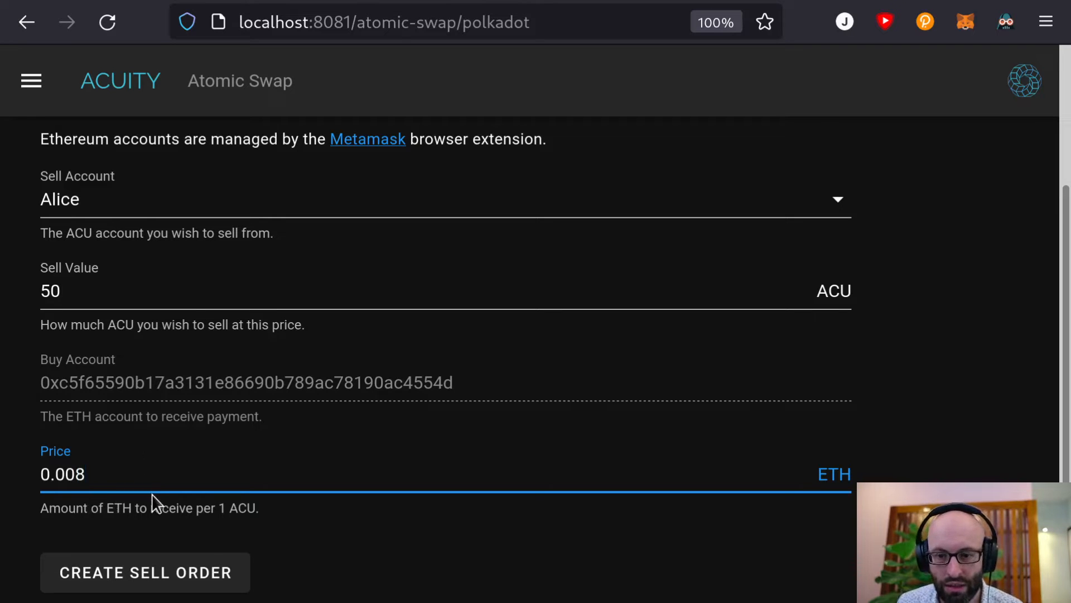
click(166, 582)
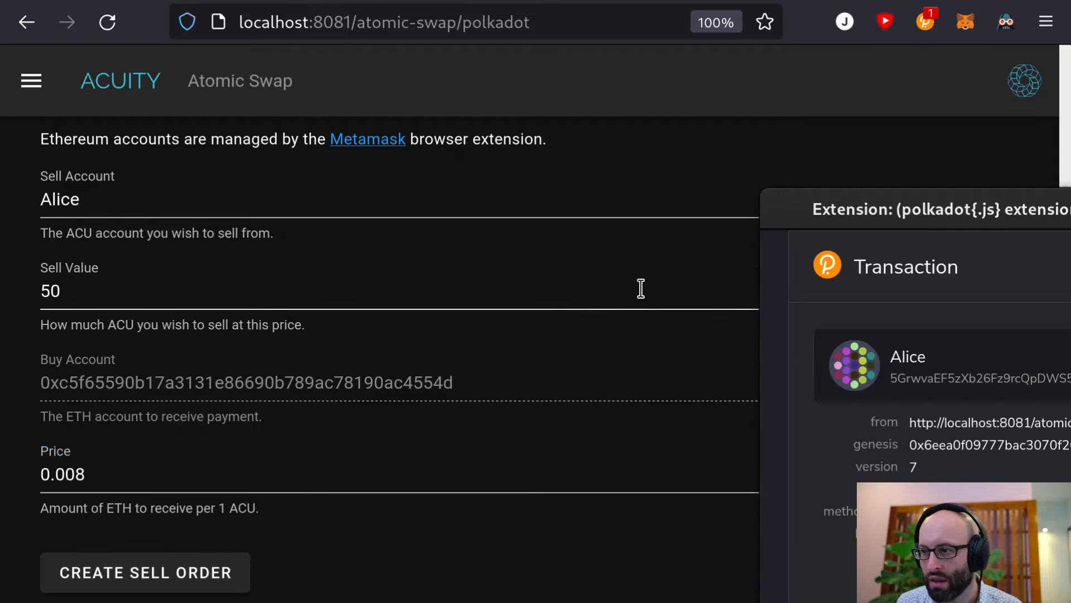
Sign Alice's sell-order transaction with the account password, remembering the password
drag(862, 229, 374, 2)
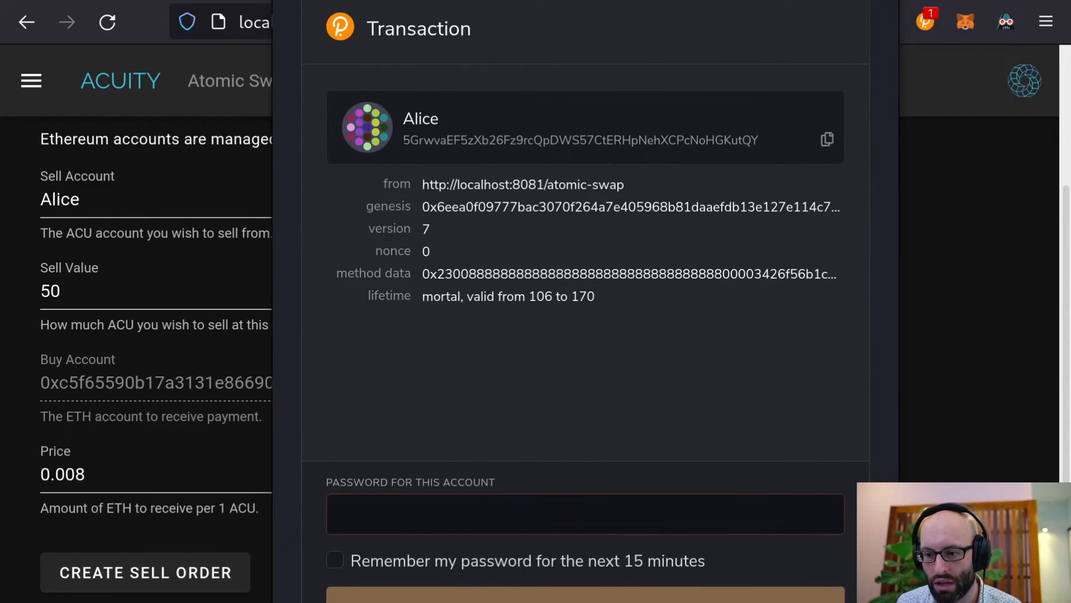
scroll(480, 481, down, 2)
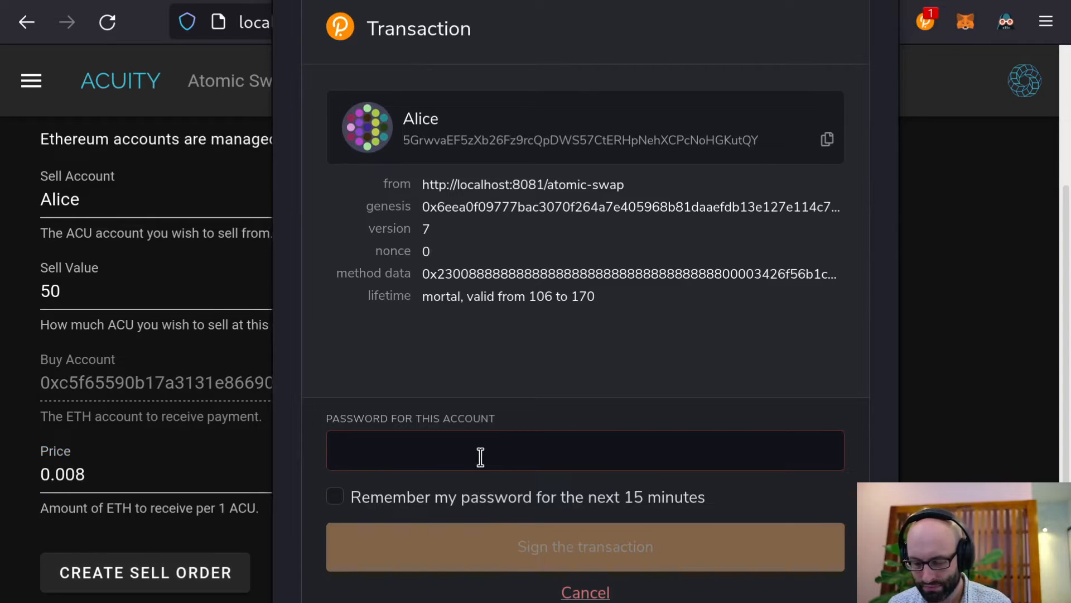
text(password)
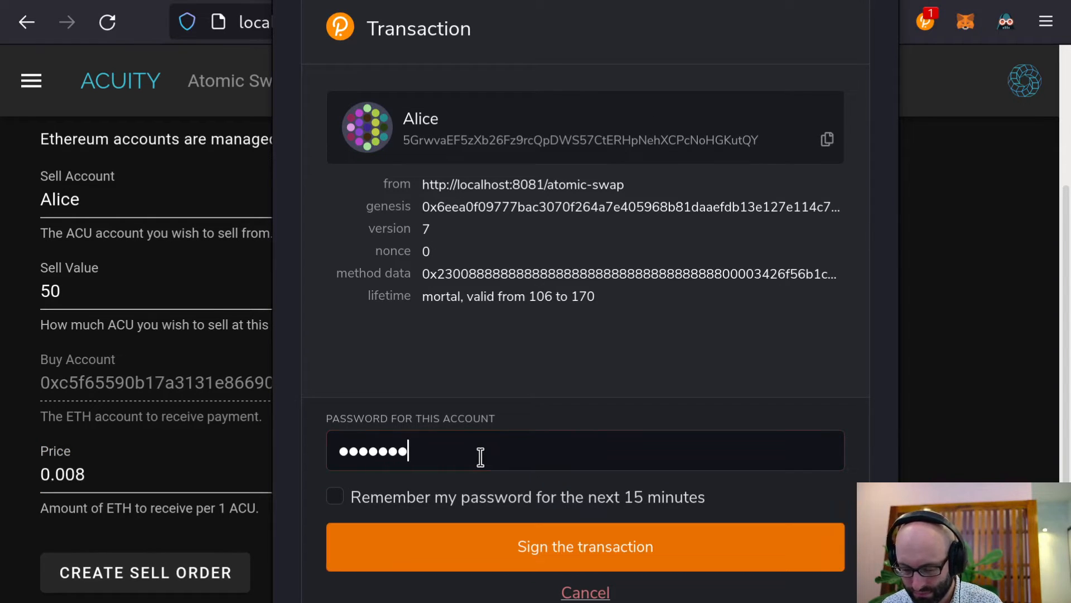
text(12)
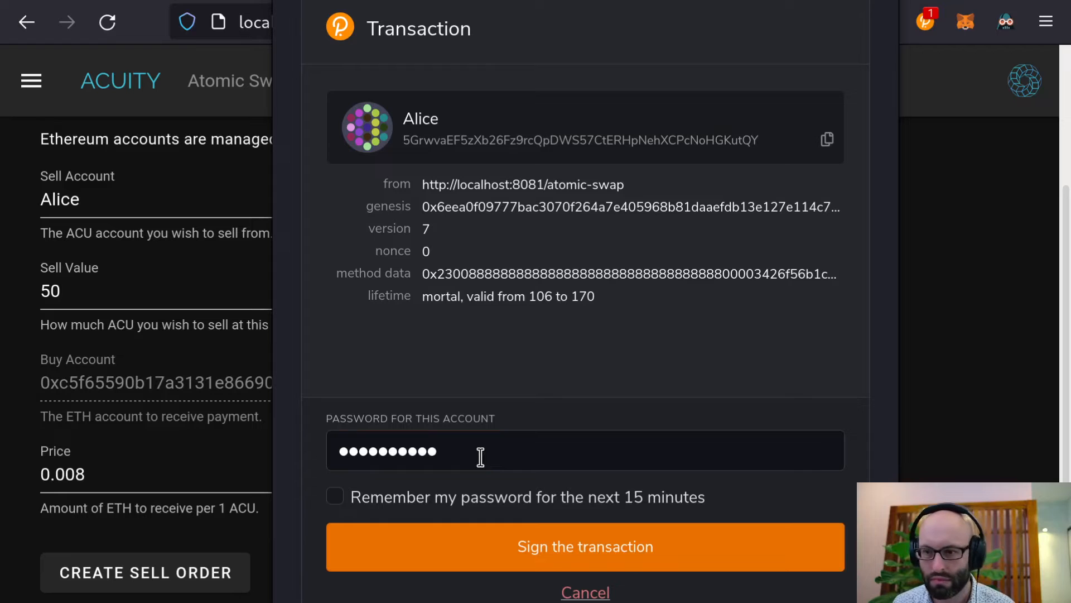
click(471, 508)
click(485, 544)
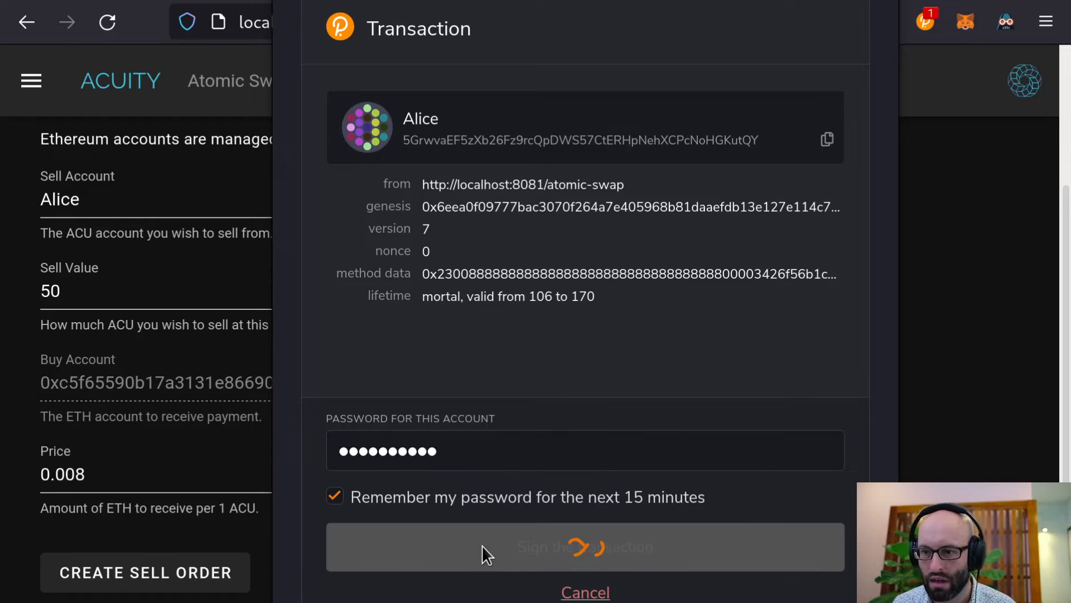
scroll(519, 485, up, 3)
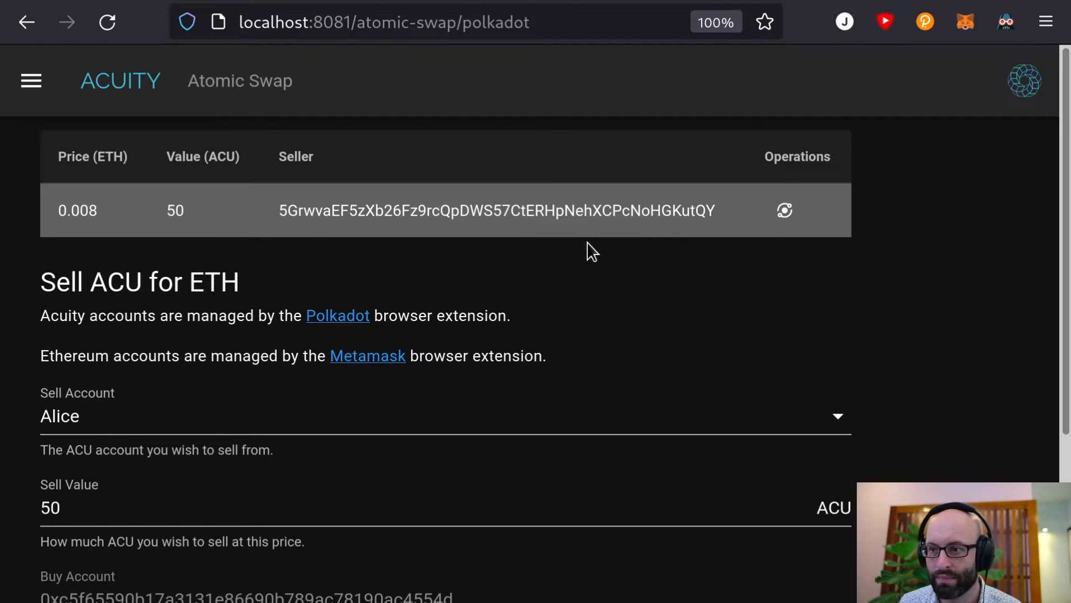
Open the buy page for the 50 ACU order at 0.008 ETH and show MetaMask's accounts
click(785, 211)
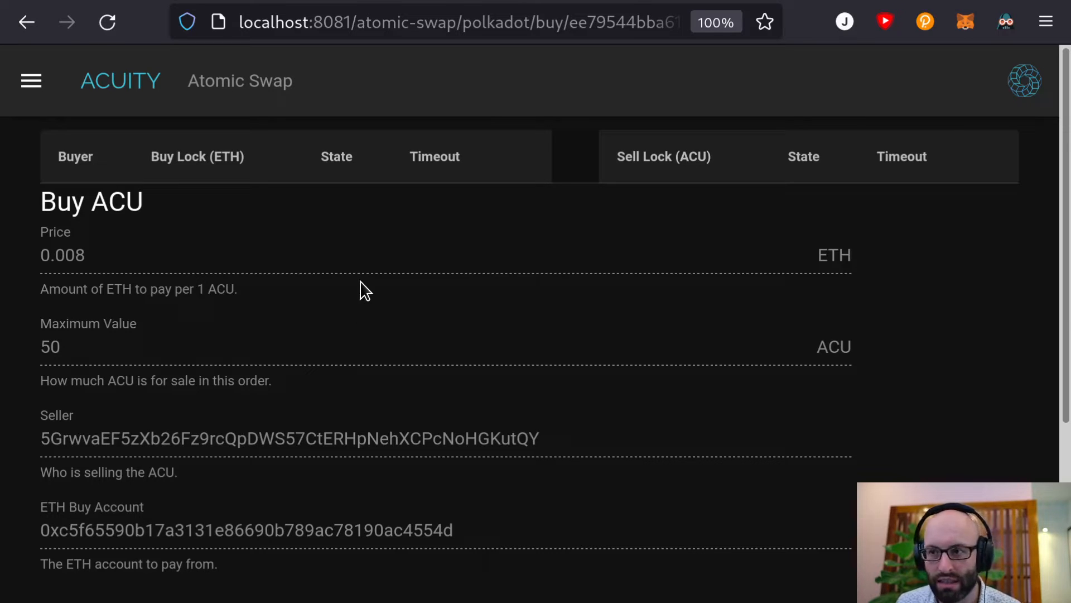
scroll(159, 349, down, 3)
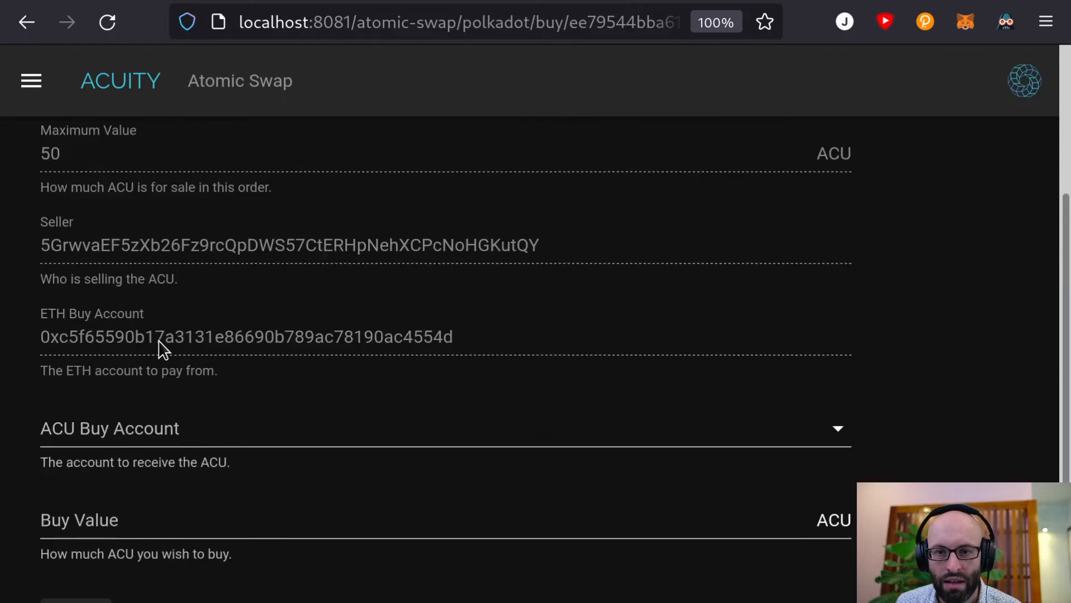
scroll(159, 348, up, 3)
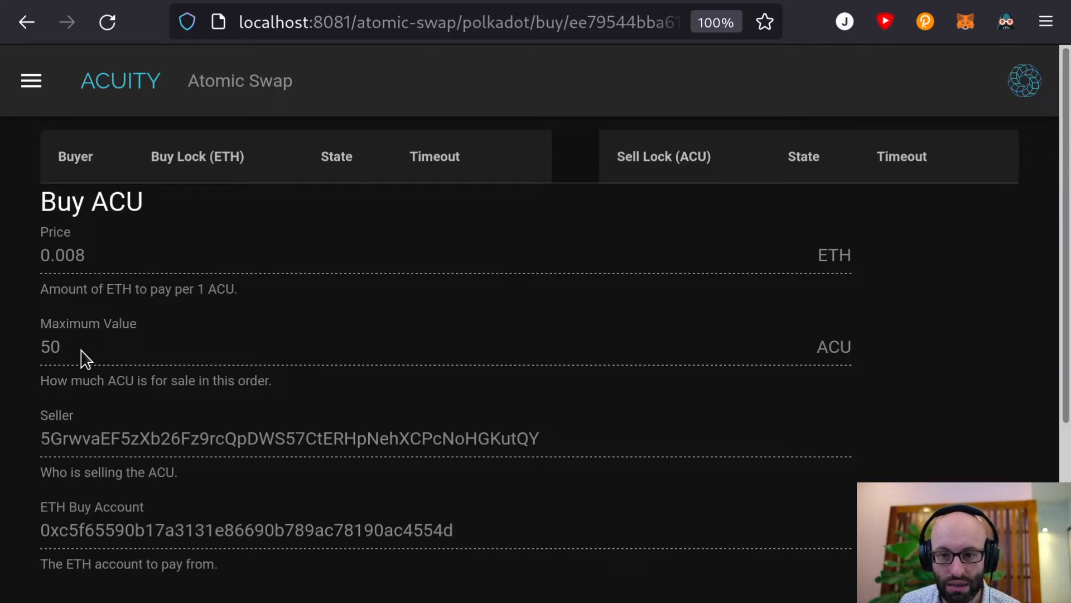
scroll(83, 357, down, 2)
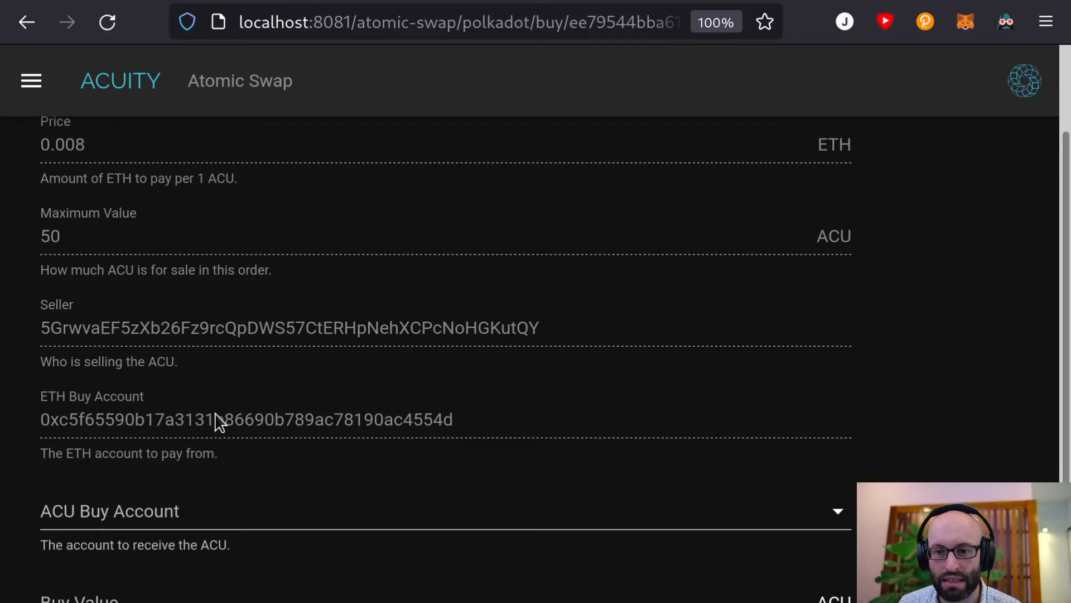
click(976, 25)
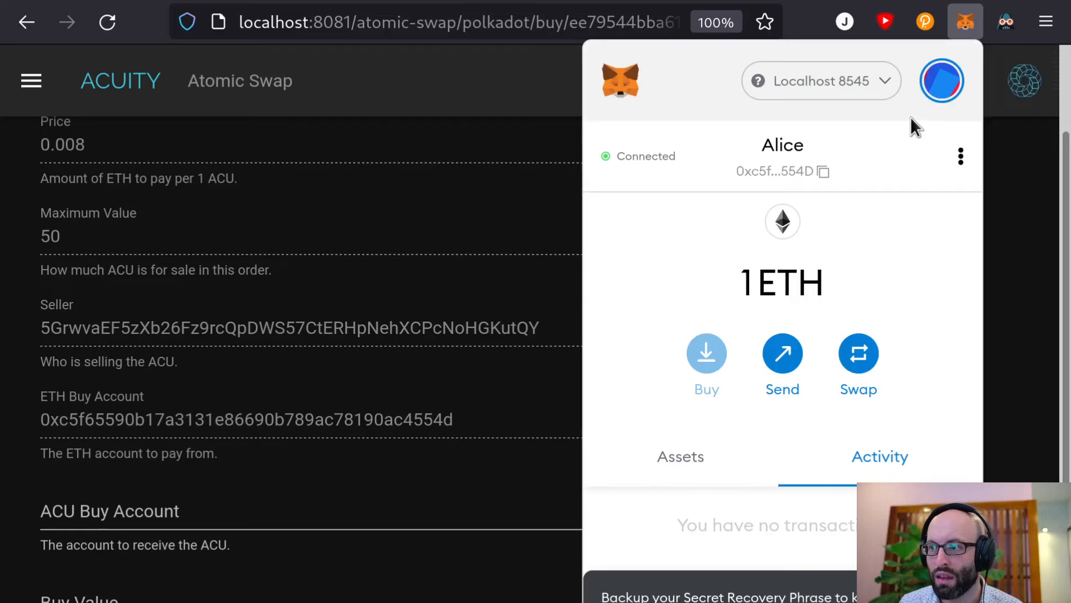
click(941, 80)
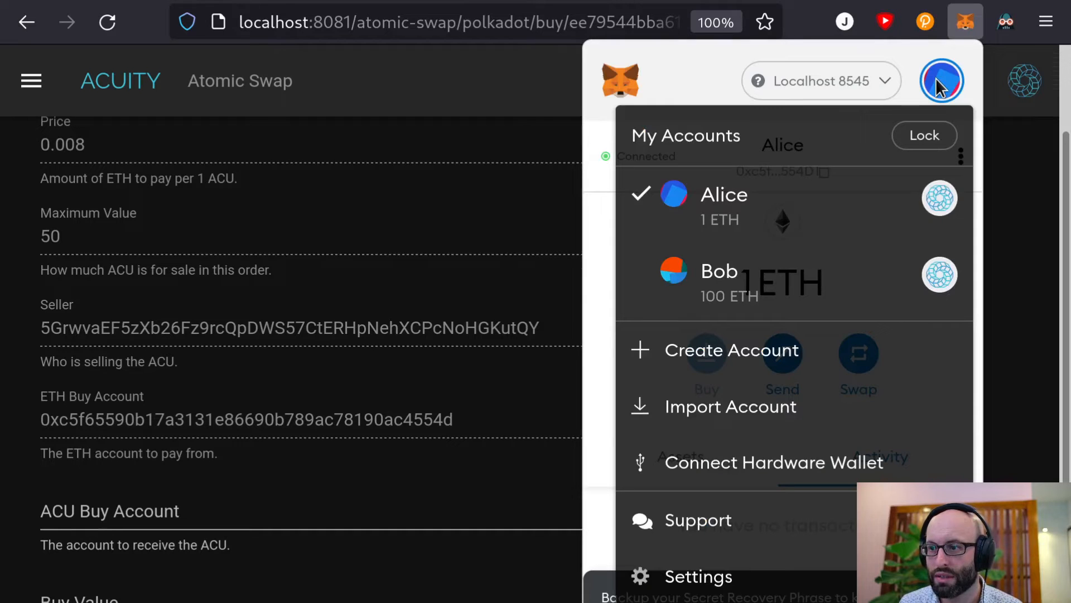
click(732, 280)
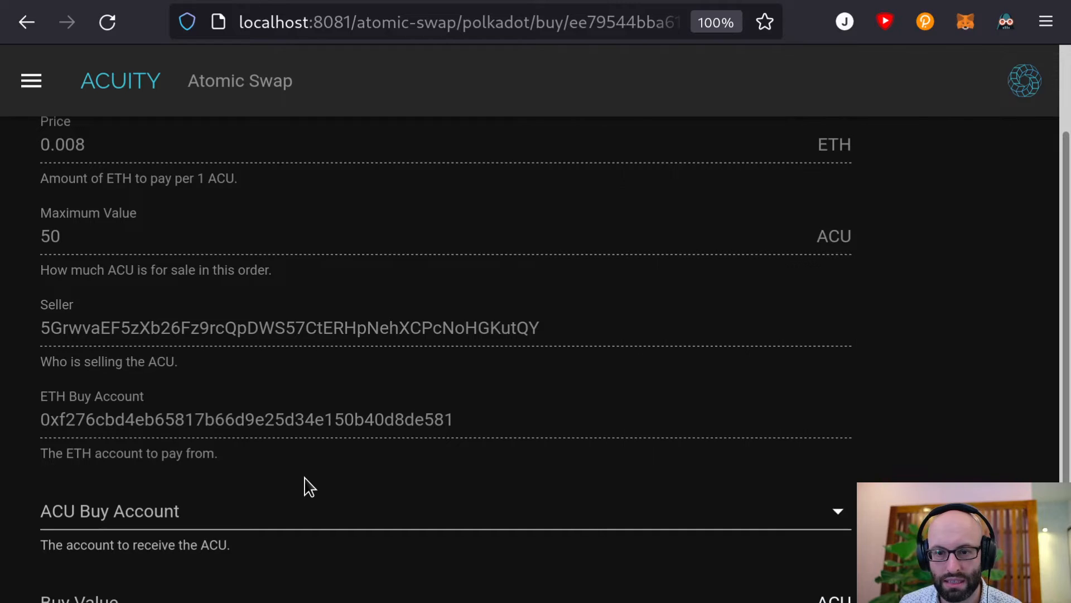
click(310, 487)
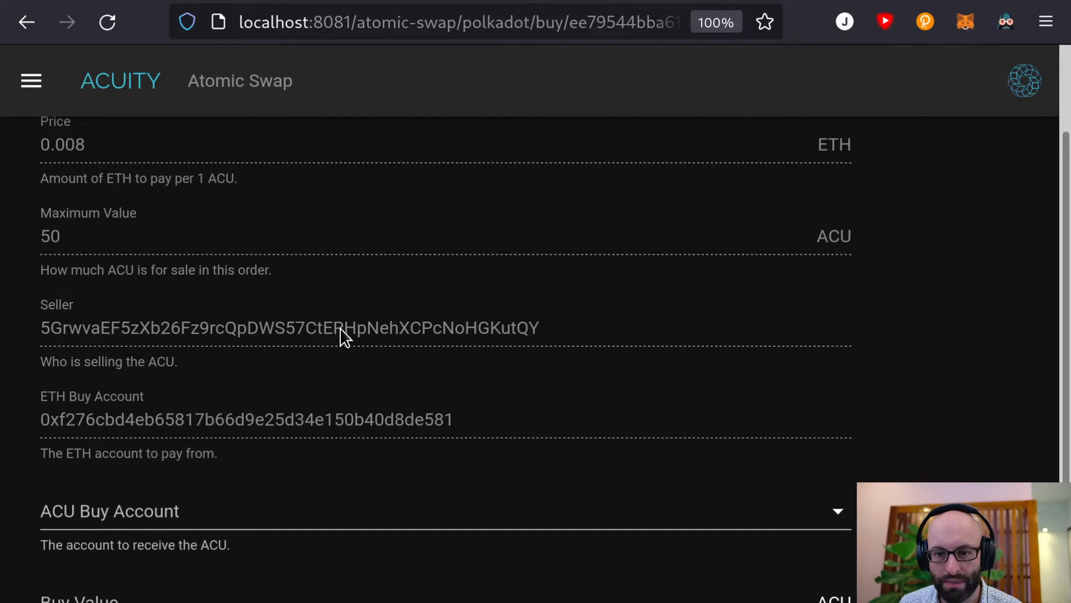
scroll(342, 335, down, 2)
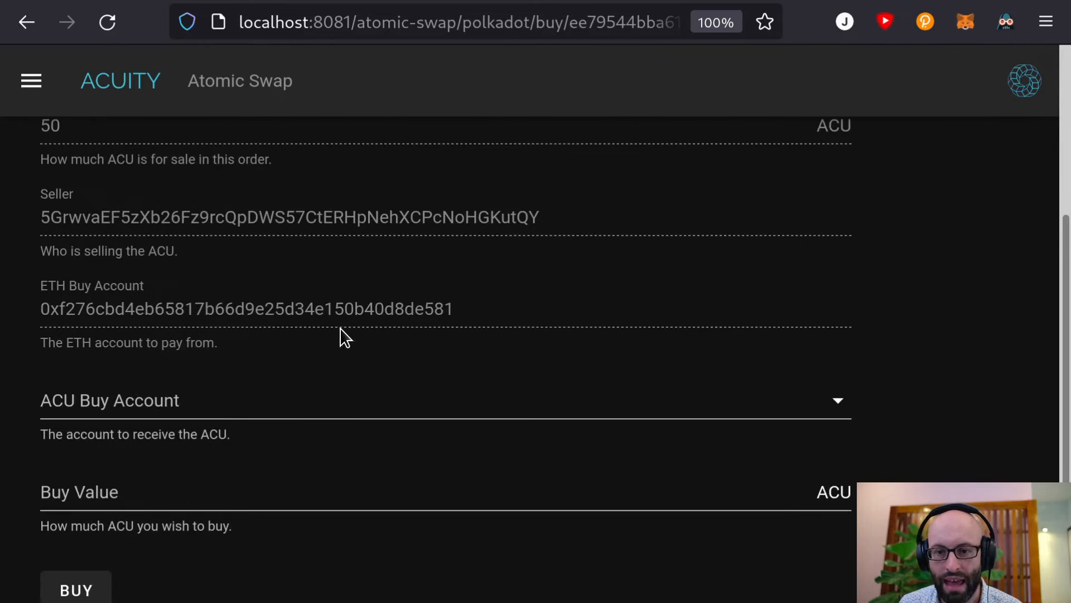
click(202, 406)
click(115, 472)
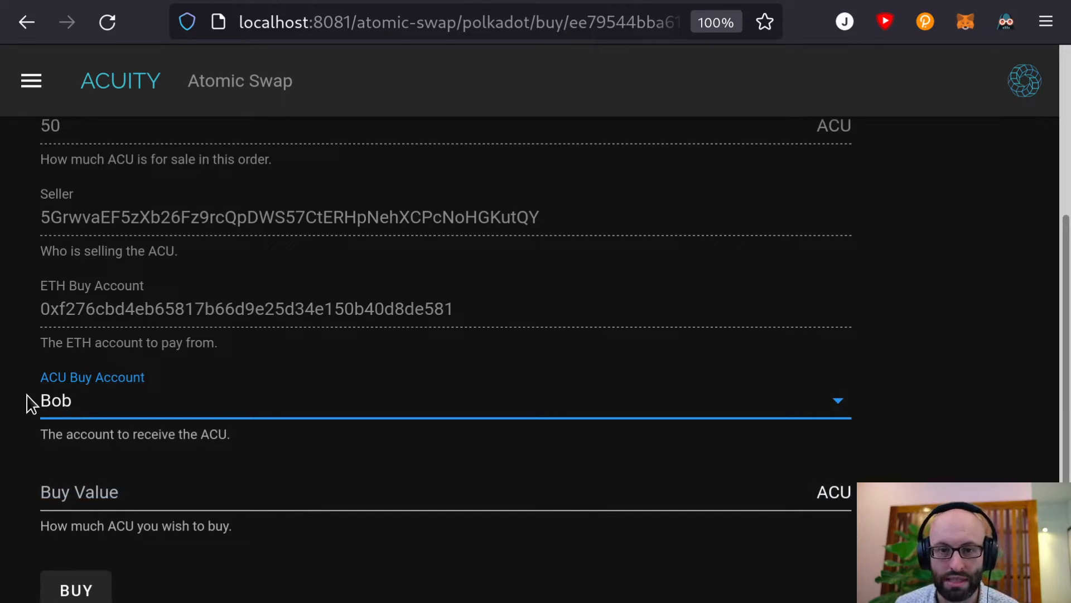
Enter 10 as the ACU Buy Value
scroll(208, 424, up, 4)
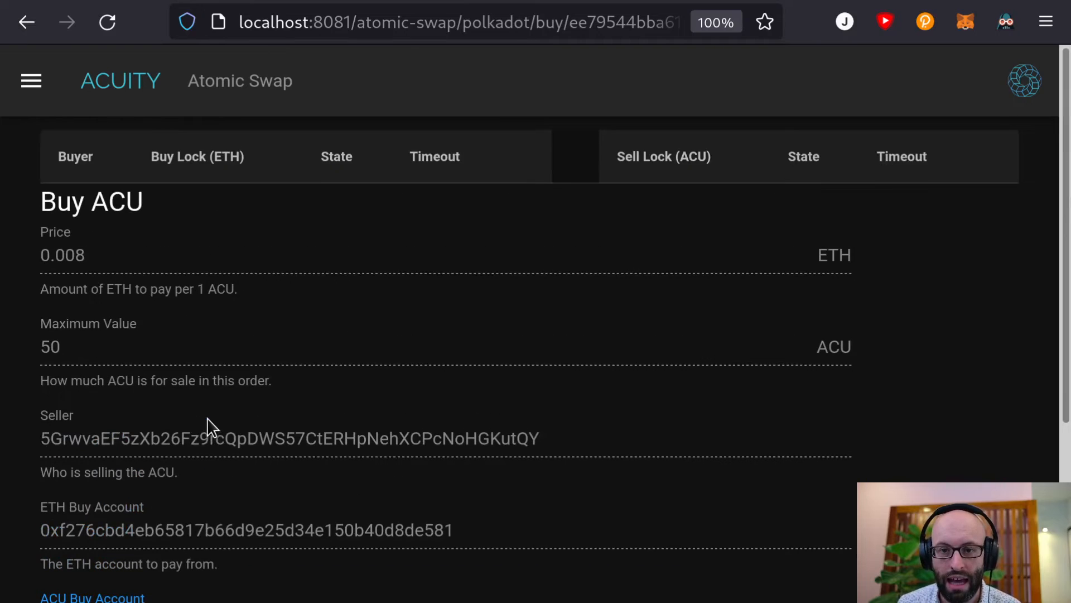
scroll(208, 426, down, 4)
click(175, 497)
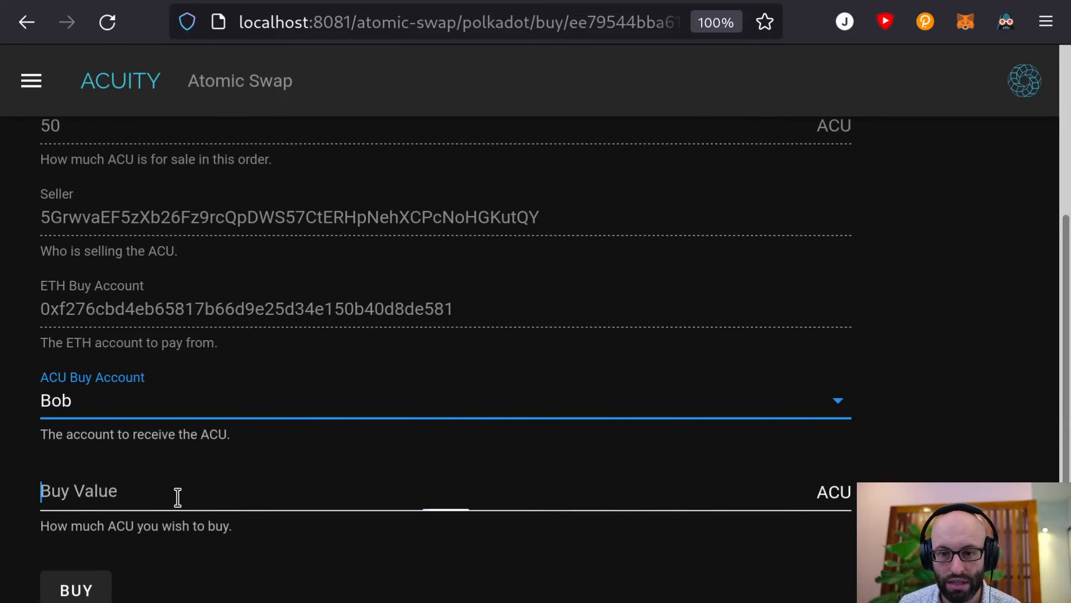
text(10)
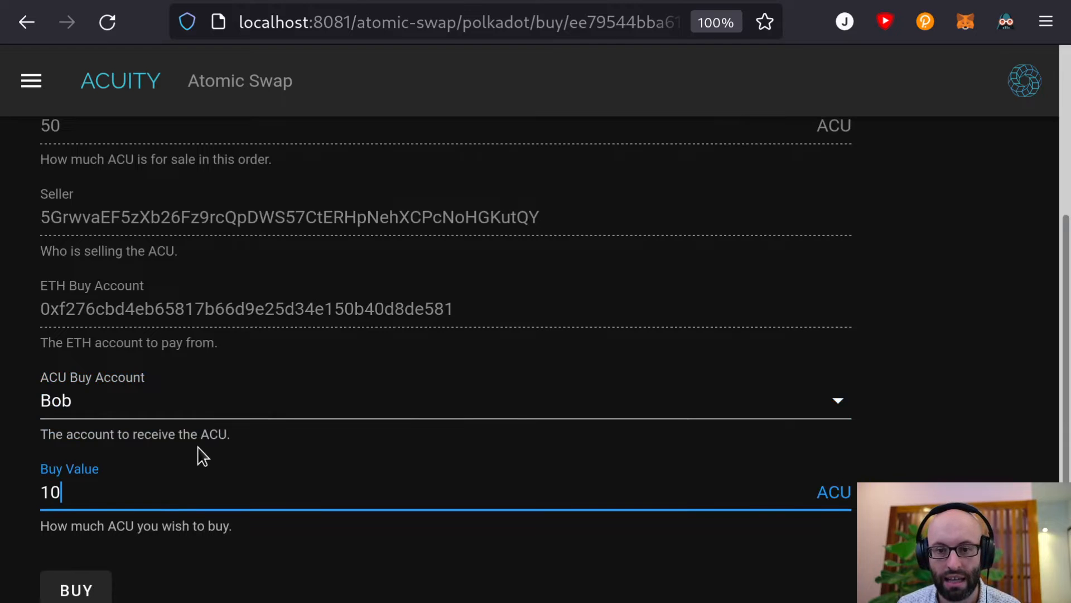
scroll(201, 454, up, 4)
scroll(204, 452, down, 3)
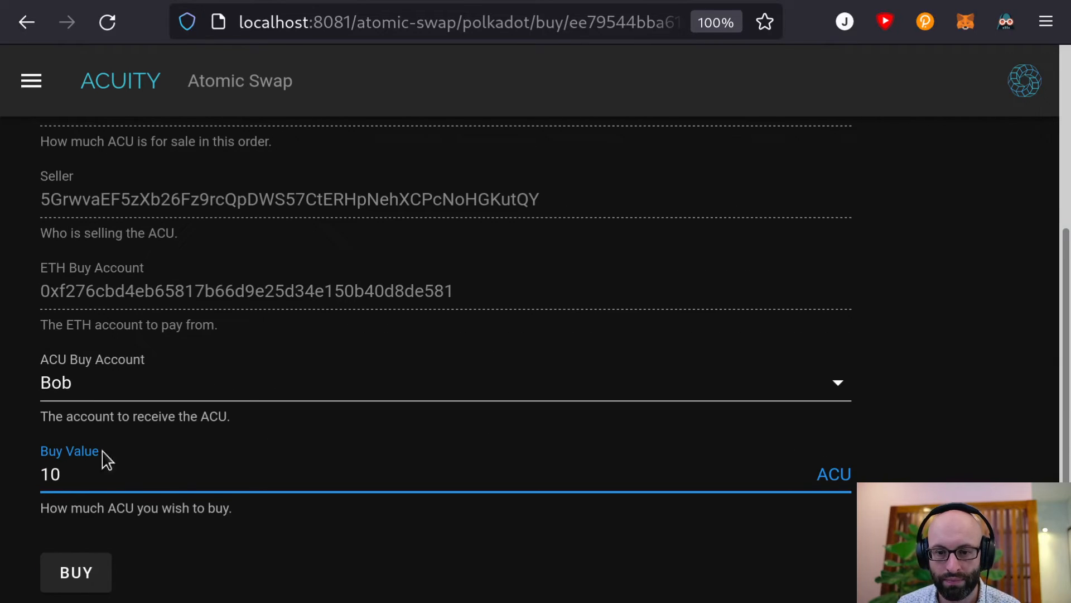
Submit the 10 ACU buy and confirm the 0.08 ETH payment in MetaMask
click(70, 574)
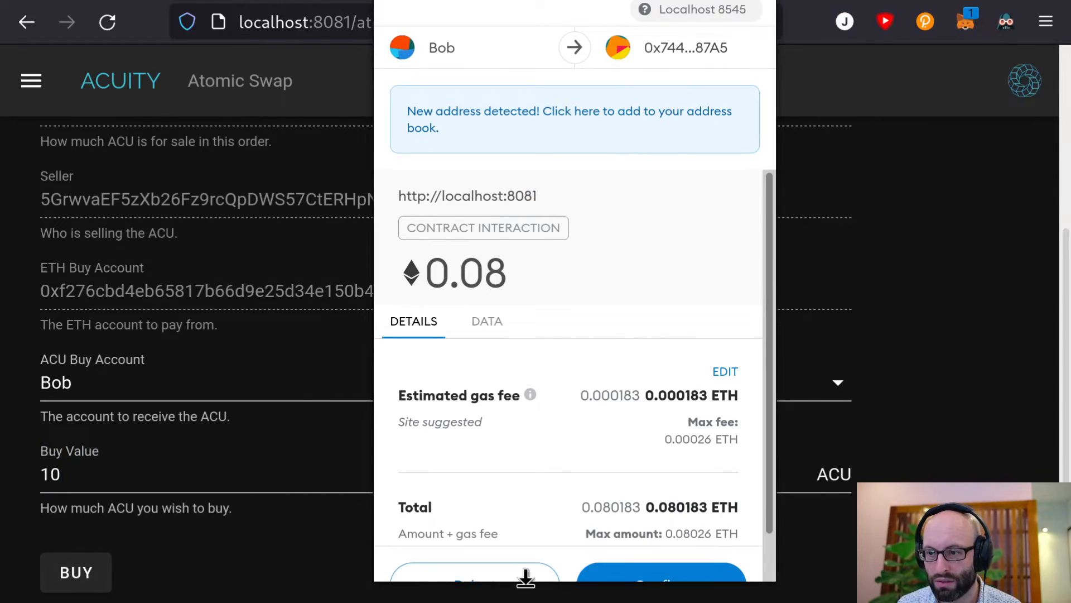
scroll(569, 320, down, 1)
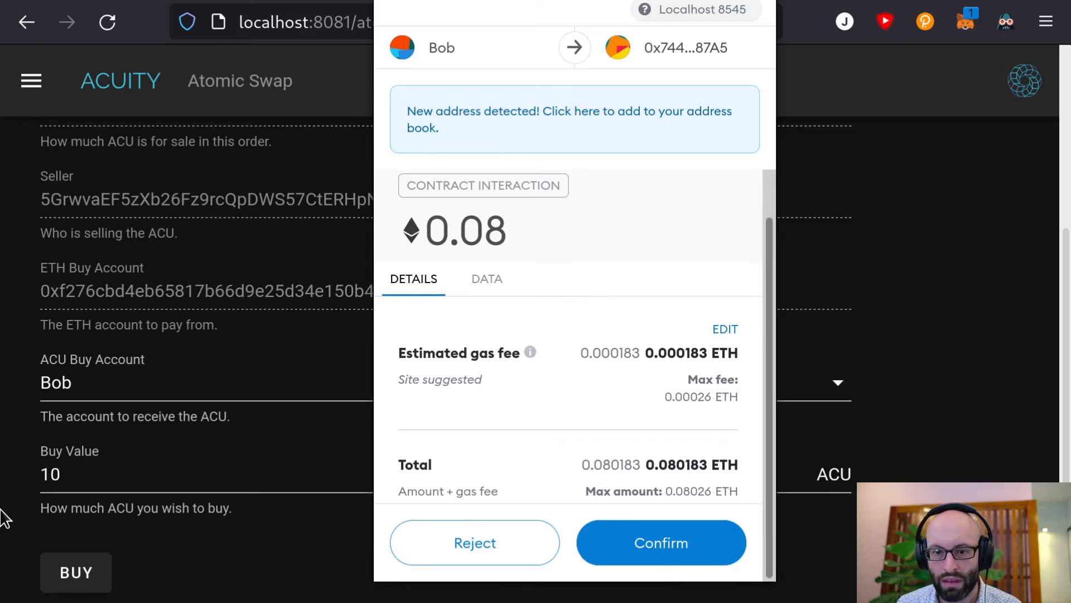
scroll(123, 455, up, 4)
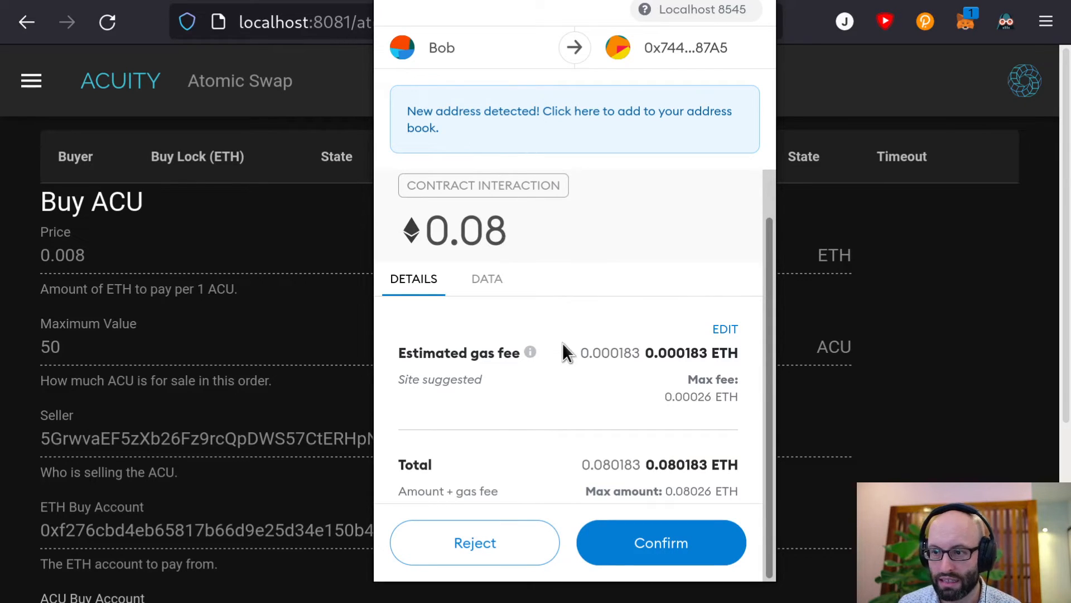
click(663, 544)
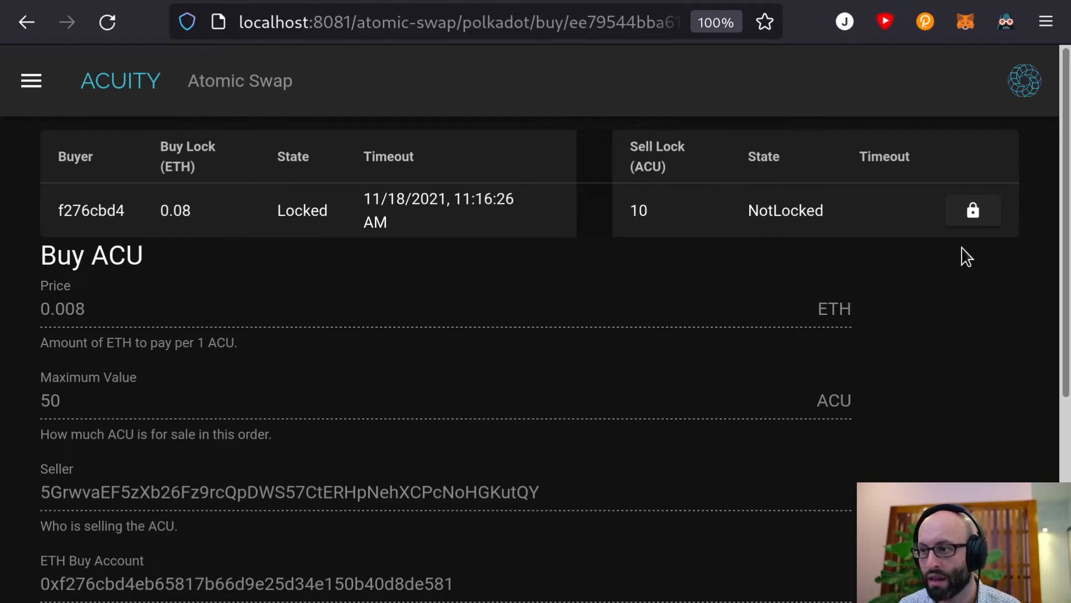
click(935, 17)
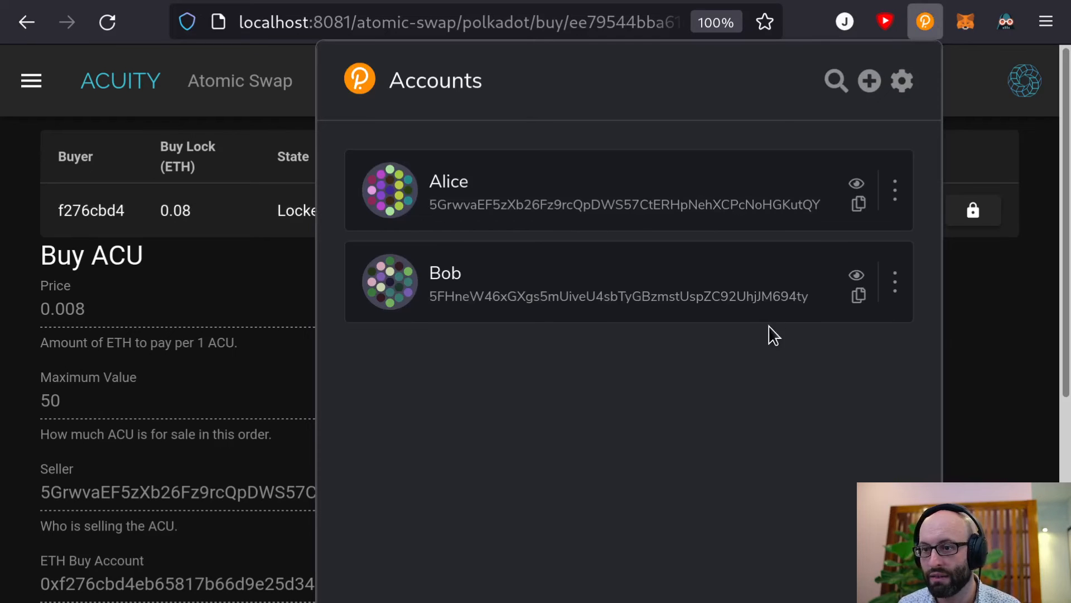
click(857, 186)
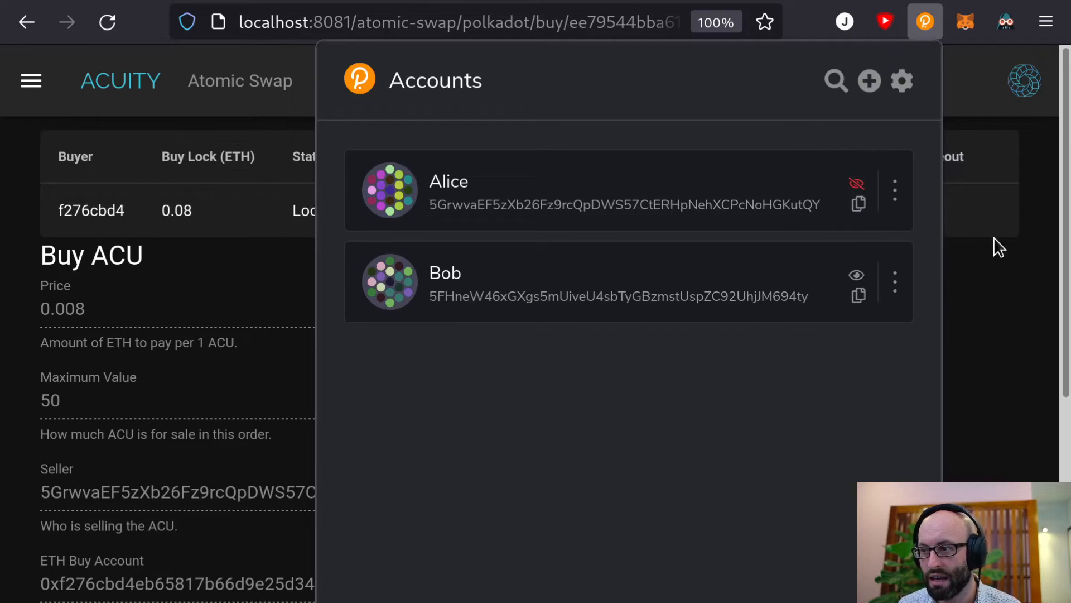
click(857, 186)
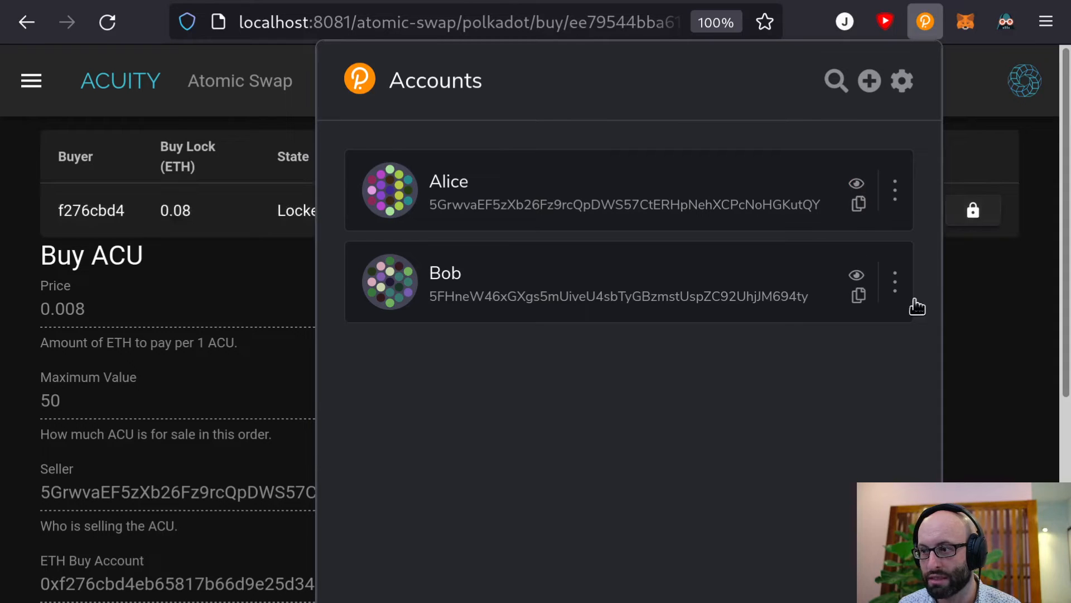
click(944, 207)
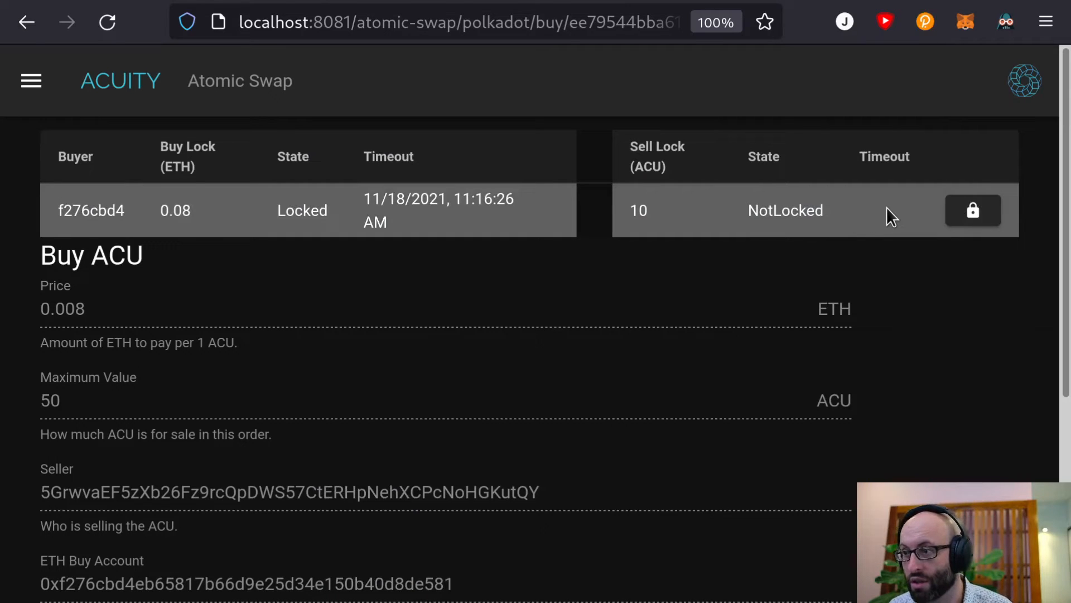
Lock 10 ACU from the Sell Lock row and sign the transaction
click(973, 211)
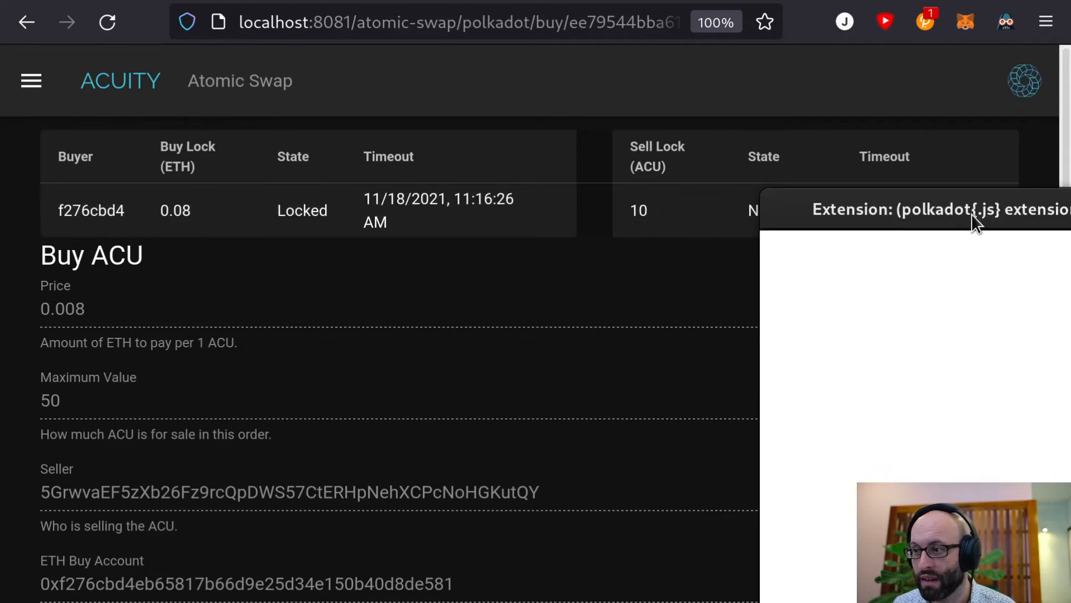
drag(1013, 214, 535, 0)
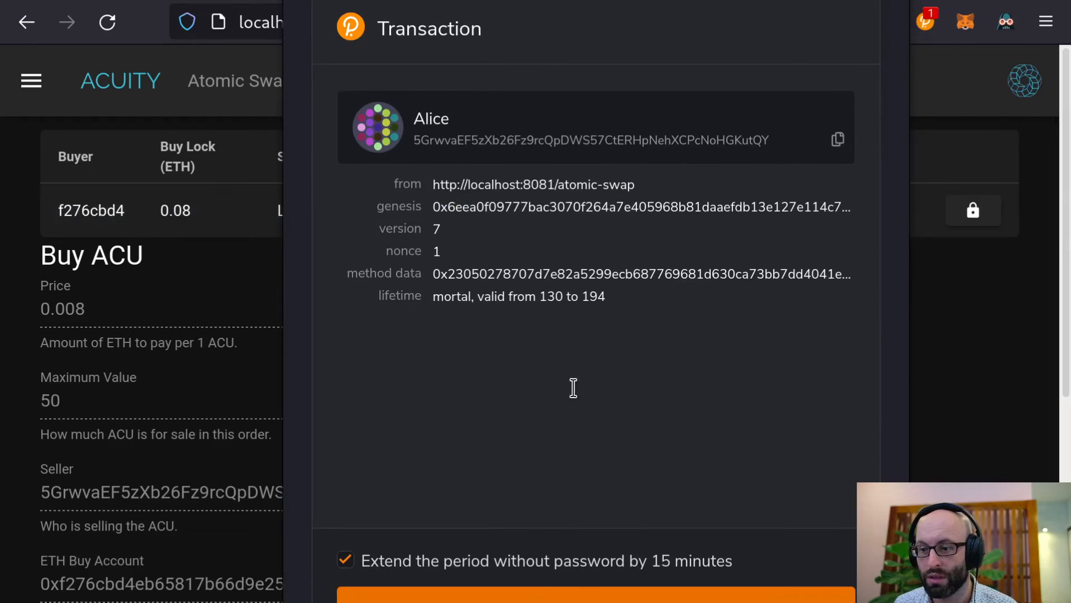
click(720, 595)
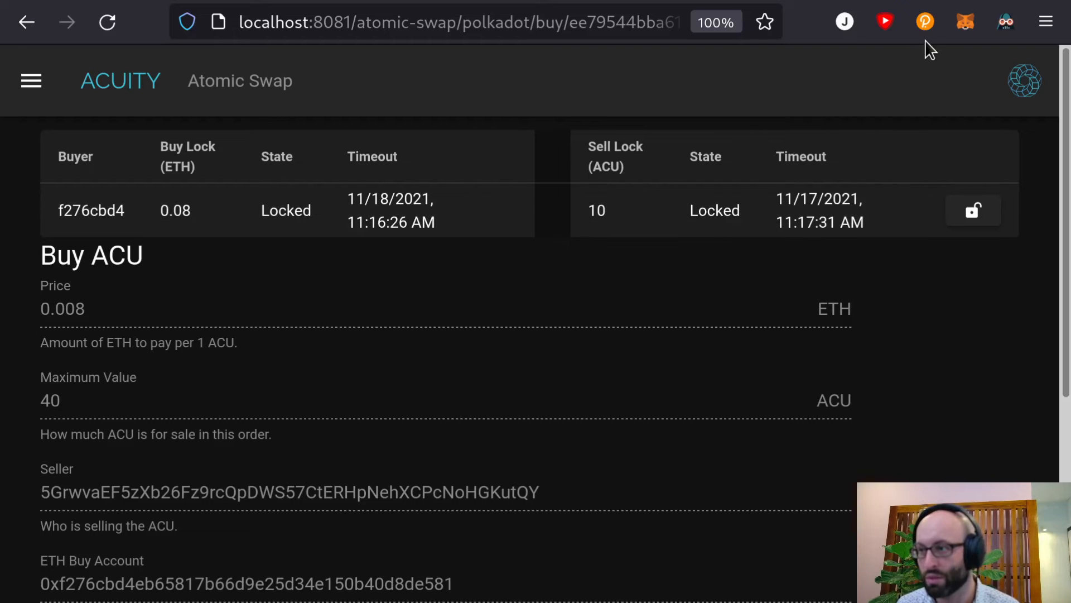
click(926, 23)
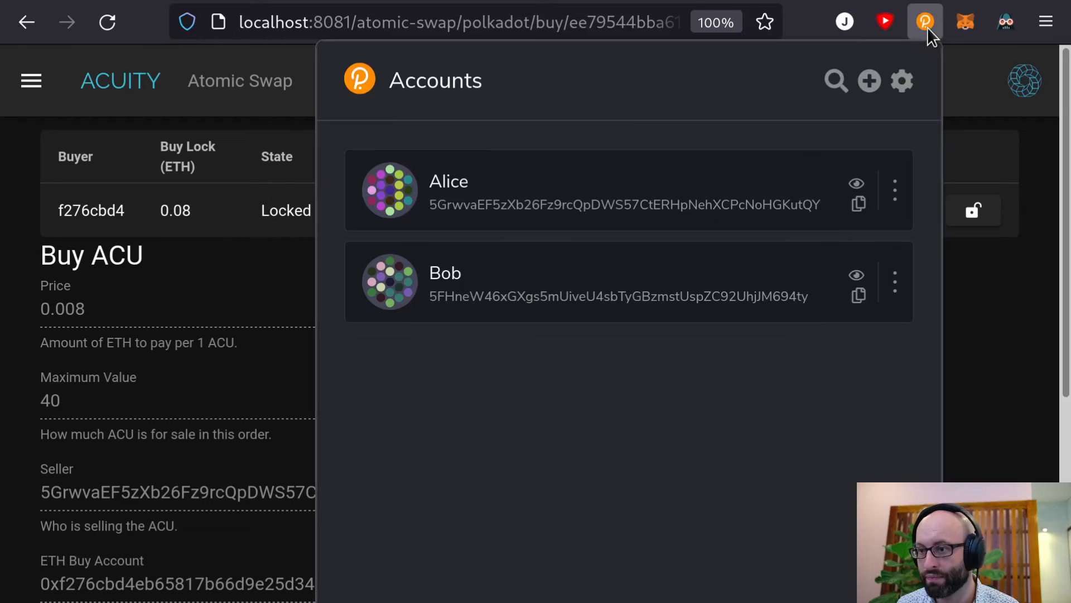
click(858, 276)
click(860, 274)
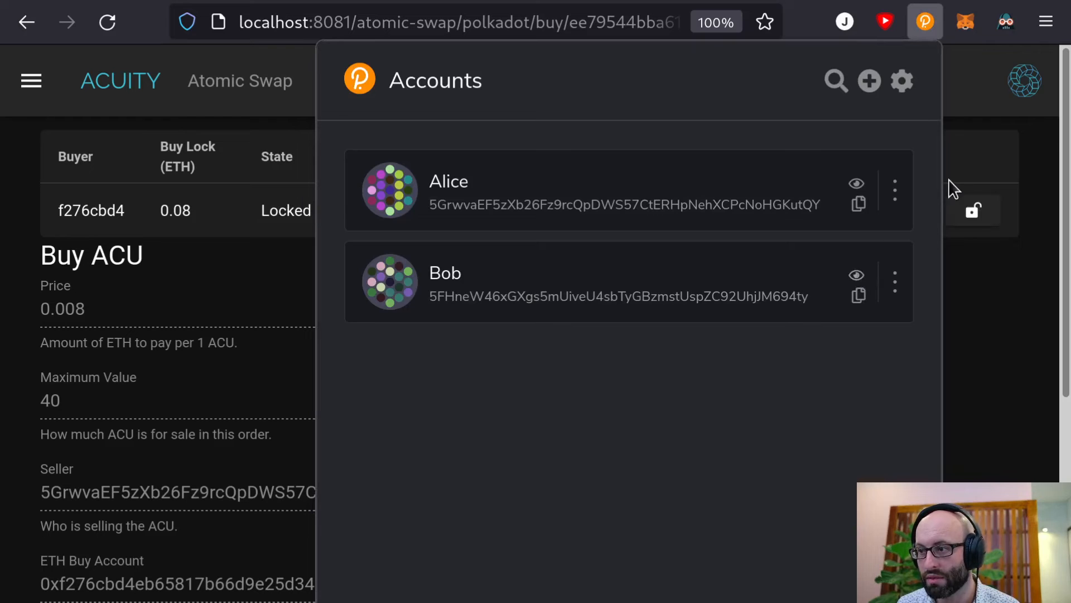
click(982, 330)
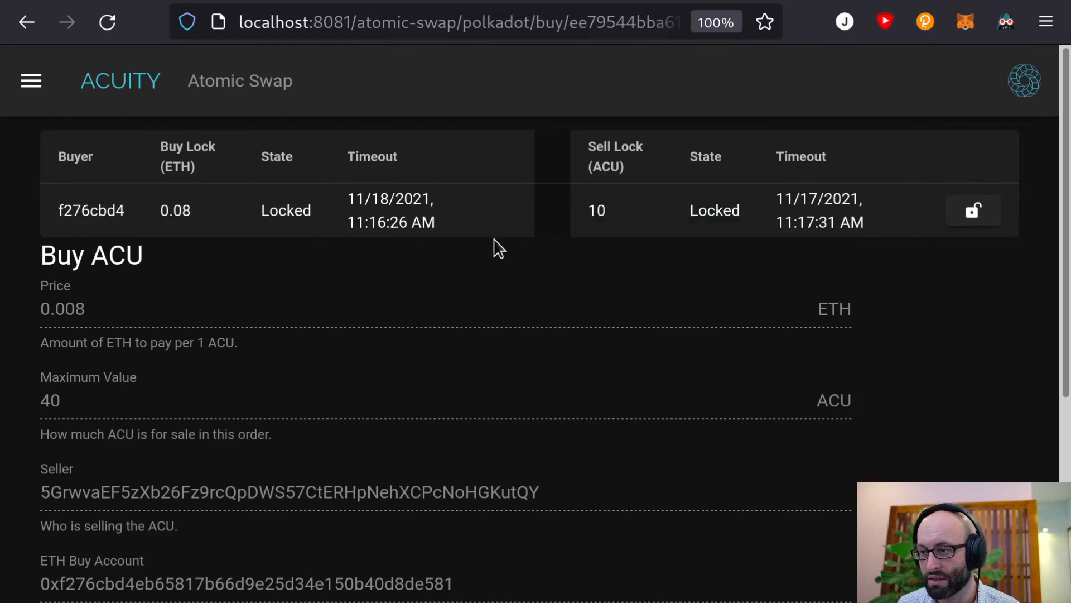
Unlock the 10 ACU sell lock, sign it, and switch to the chain explorer
click(998, 215)
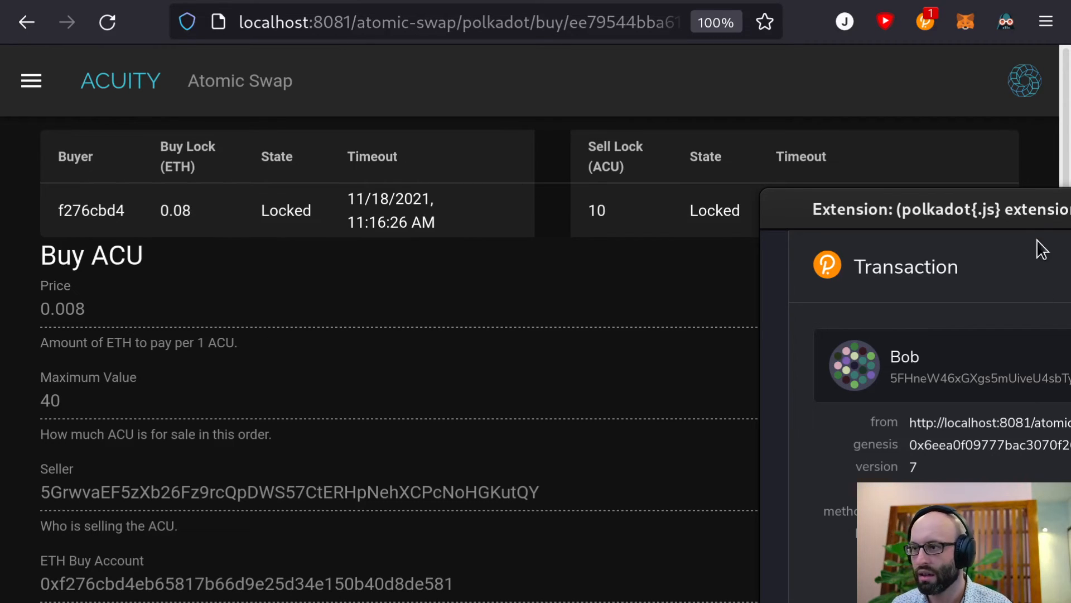
drag(1039, 205, 529, 45)
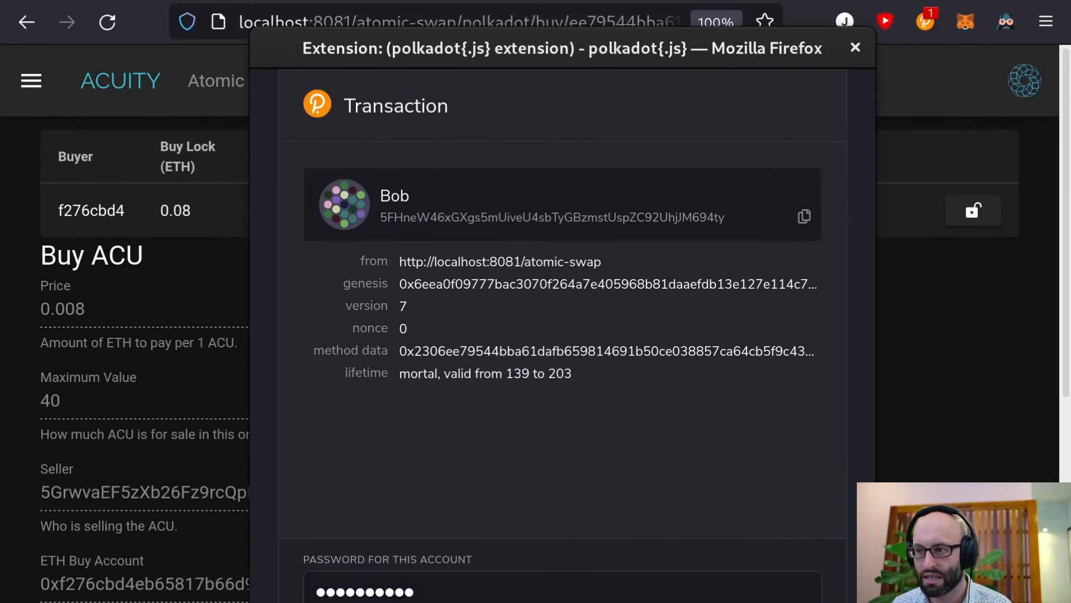
click(677, 537)
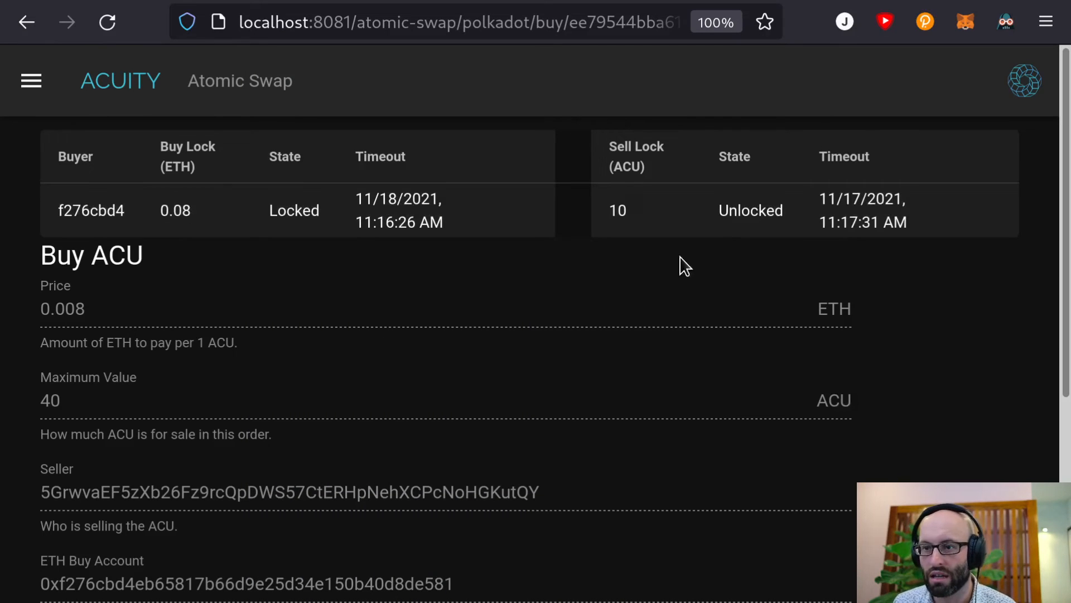
click(364, 2)
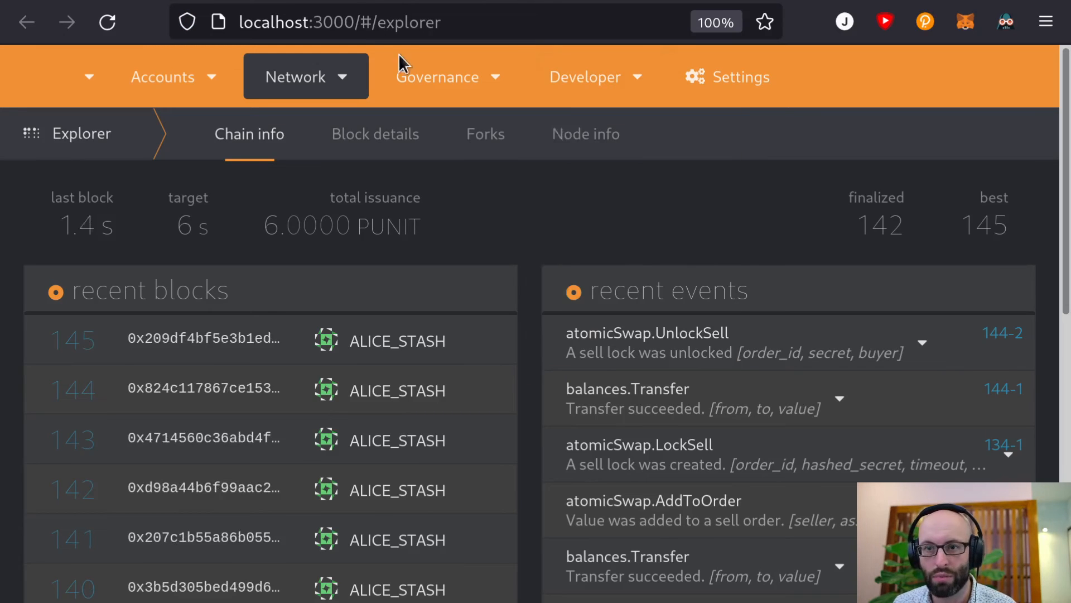
Expand the atomicSwap.UnlockSell event to view order id, secret and buyer, then return
click(654, 350)
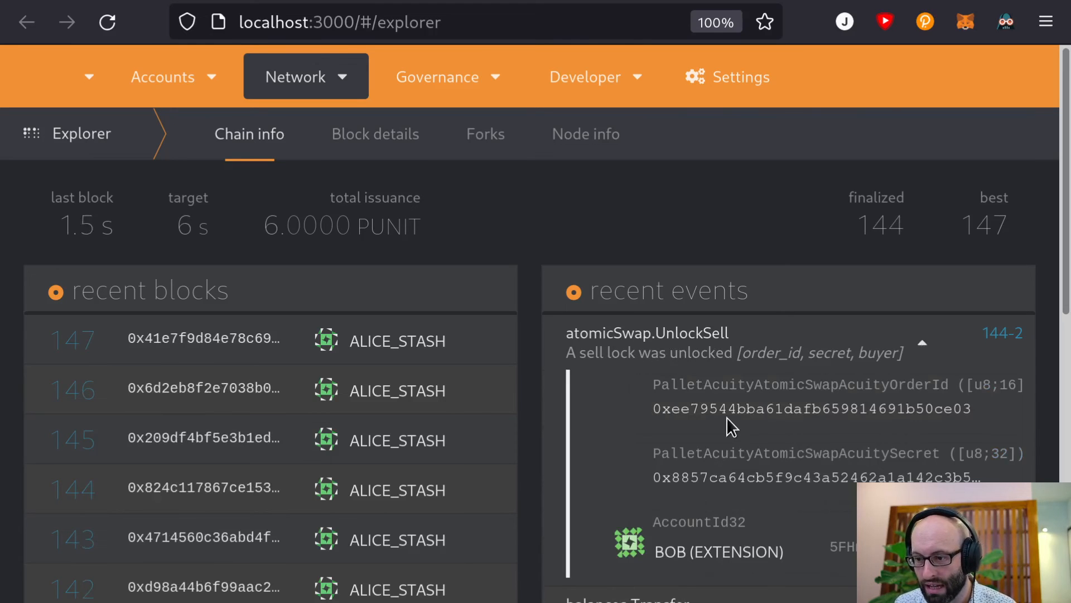
scroll(732, 509, down, 4)
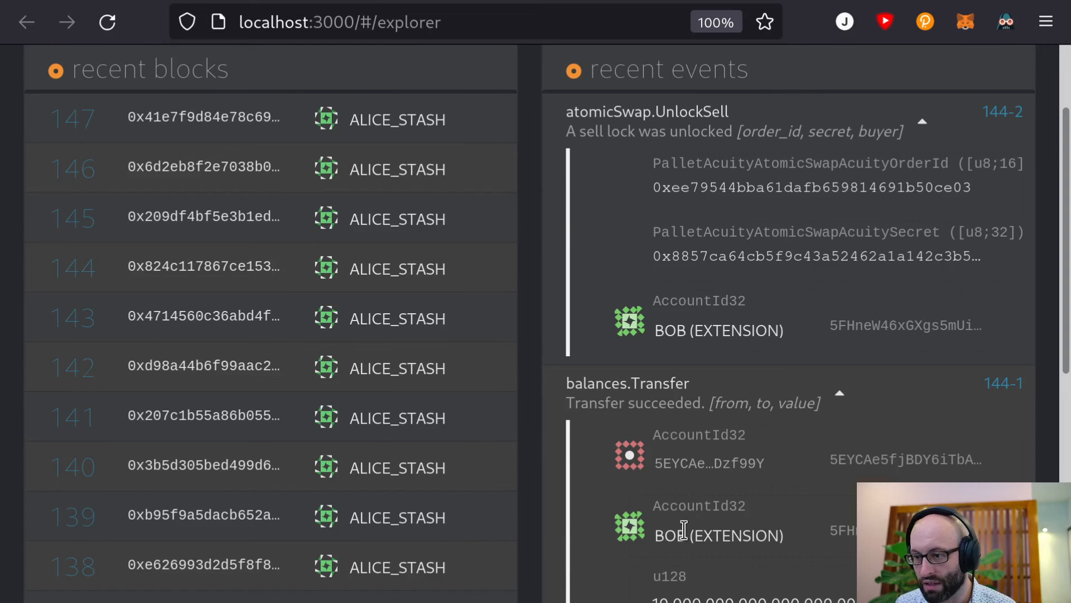
click(474, 1)
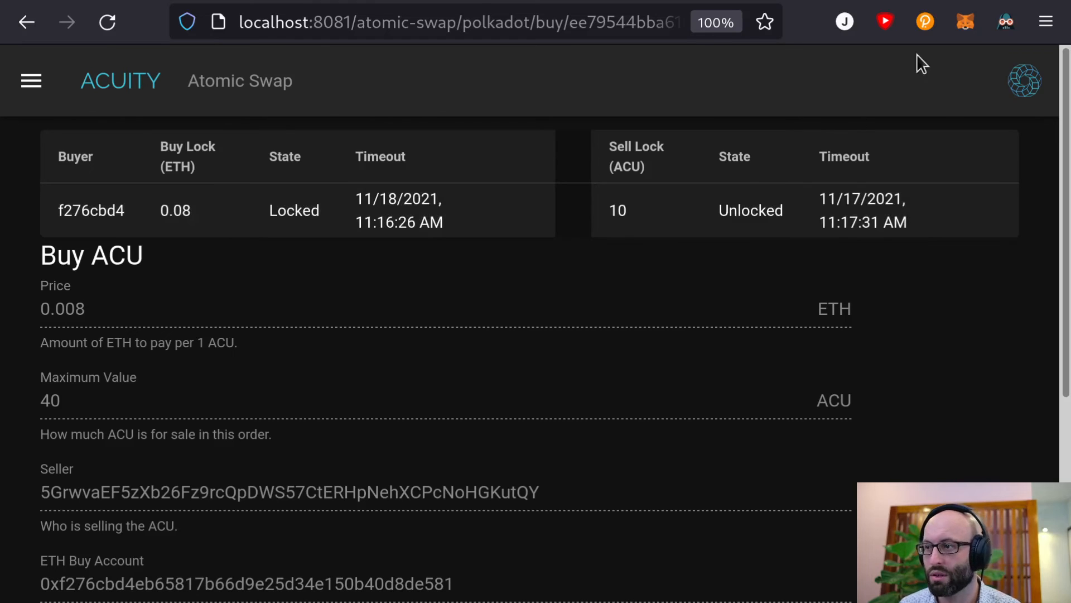
Switch MetaMask to the seller's 1 ETH account so it becomes the ETH Buy Account
click(957, 29)
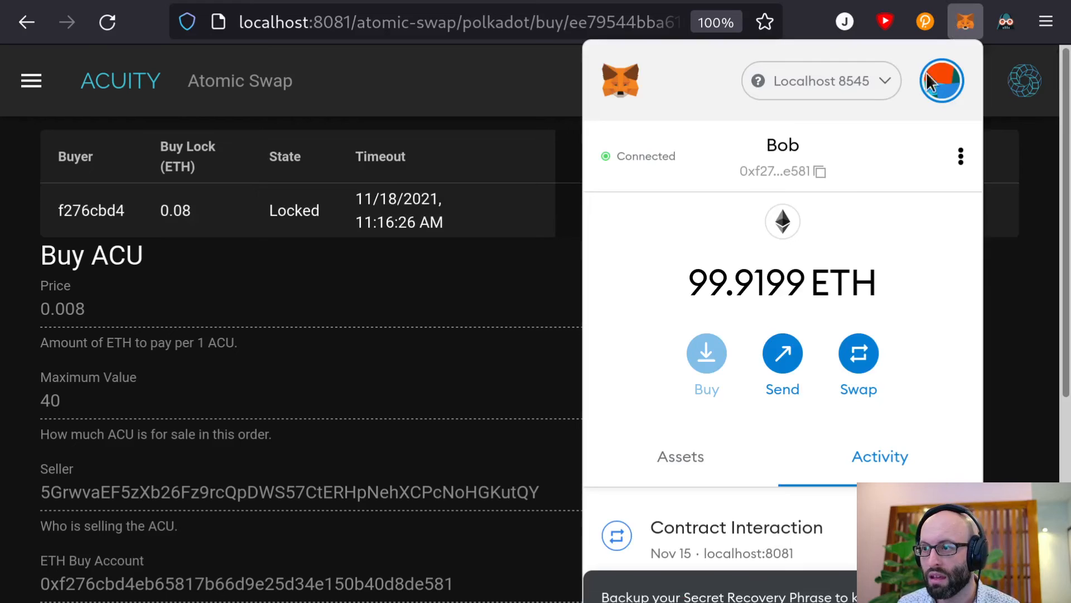
click(933, 78)
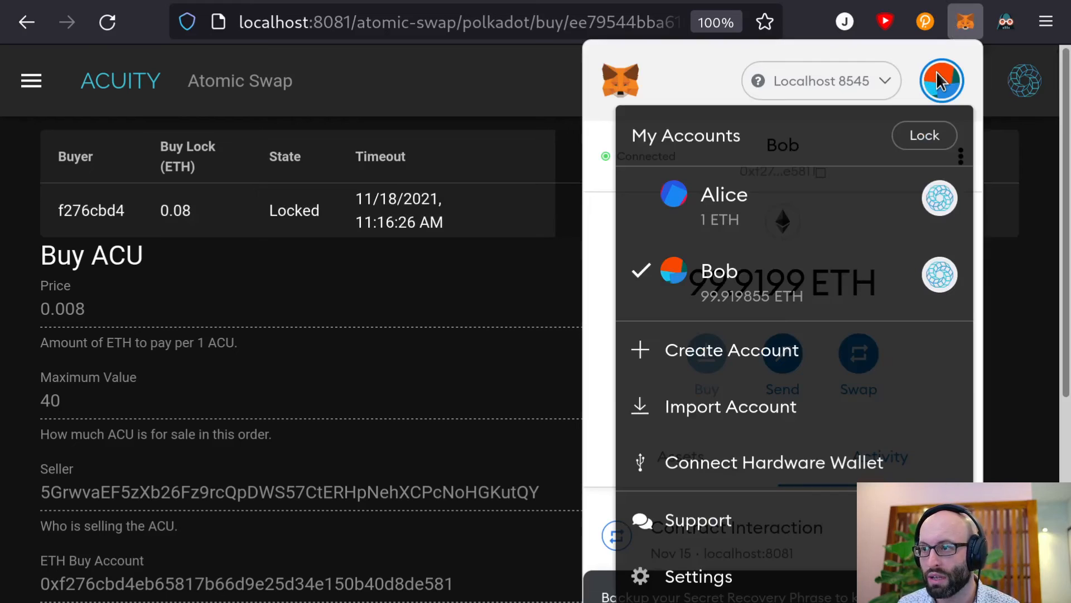
click(802, 220)
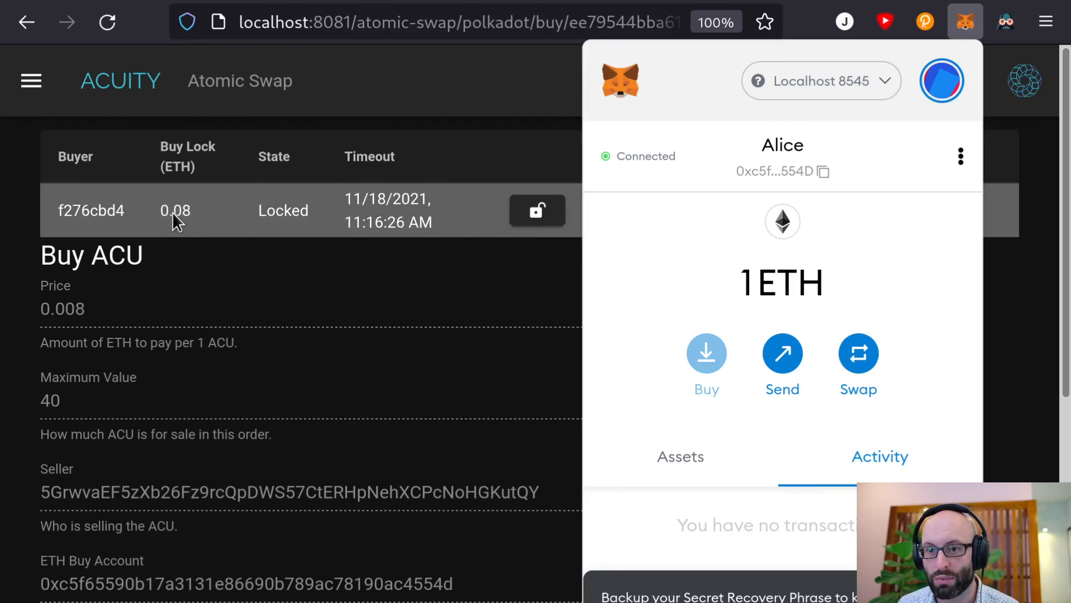
click(368, 297)
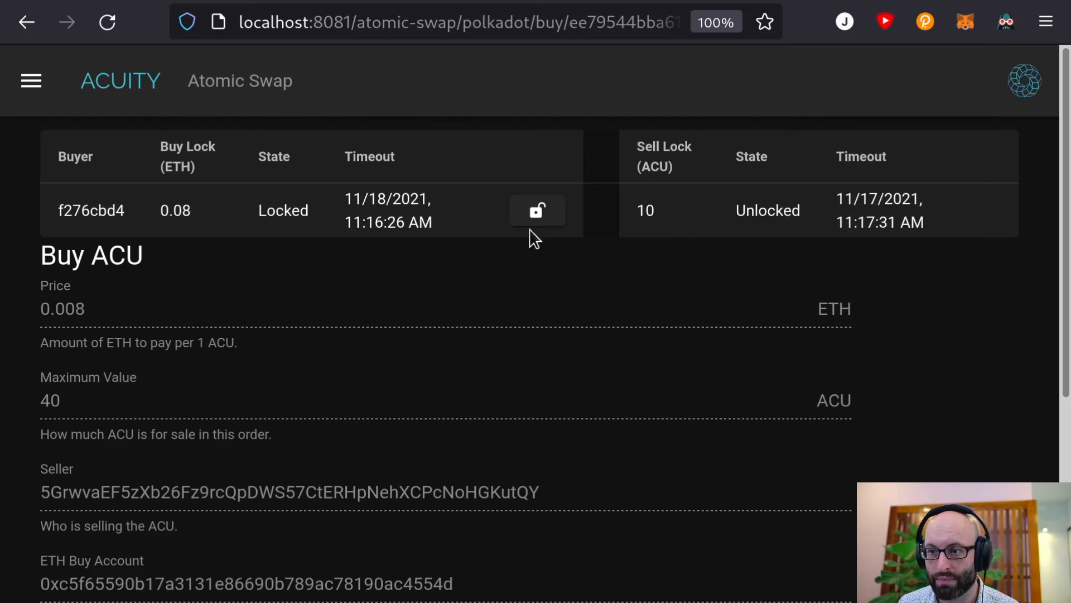
Unlock the 0.08 ETH buy lock and confirm the seller's balance is now 1.0799 ETH
click(540, 213)
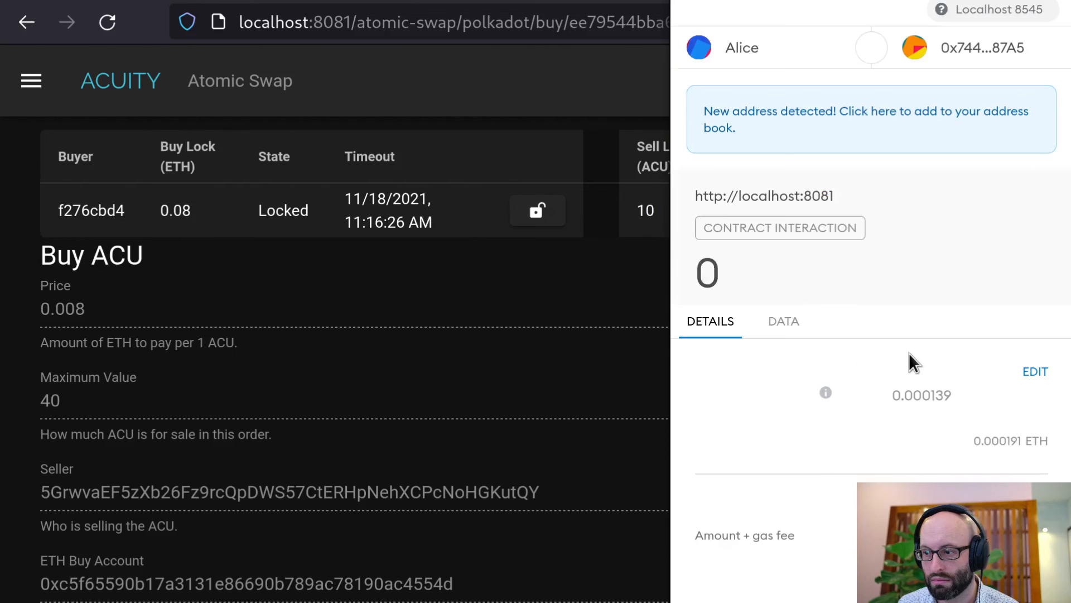
click(962, 594)
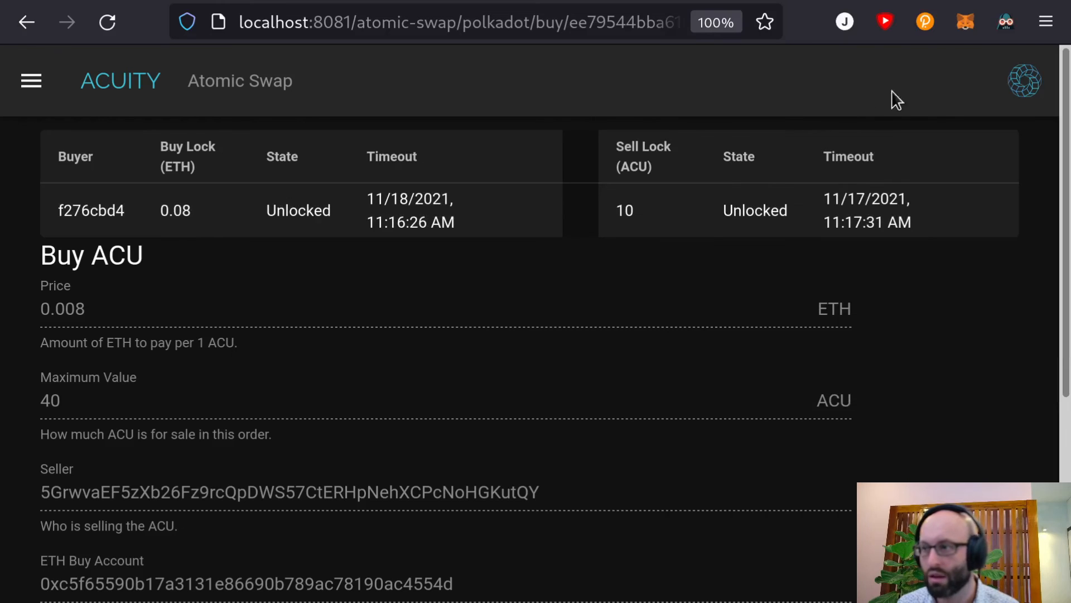
click(966, 22)
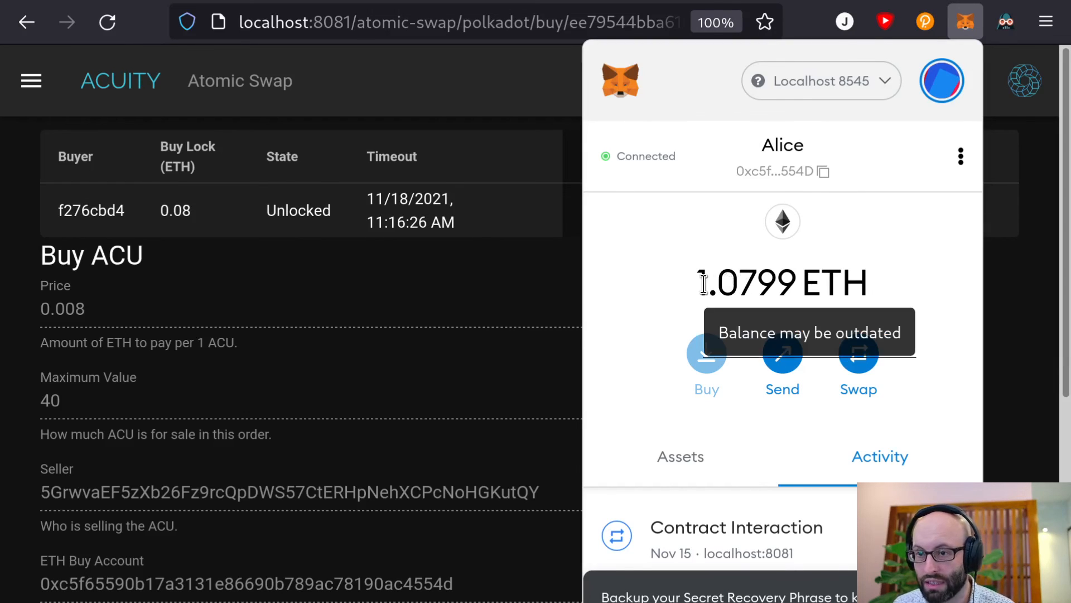
click(467, 334)
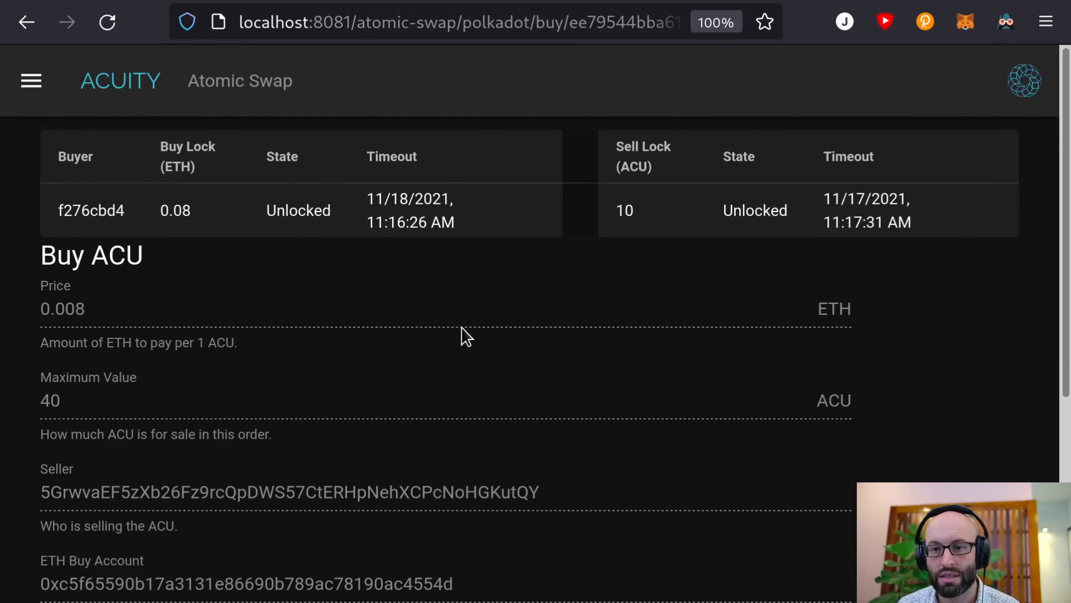